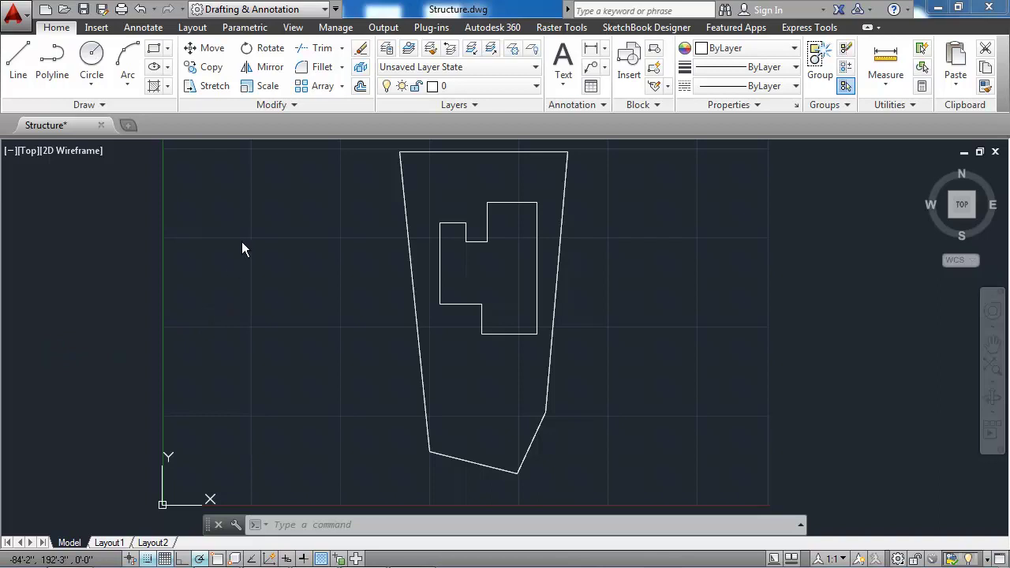
- Open the Layer Properties Manager with LA and create a layer named Brick
click(491, 86)
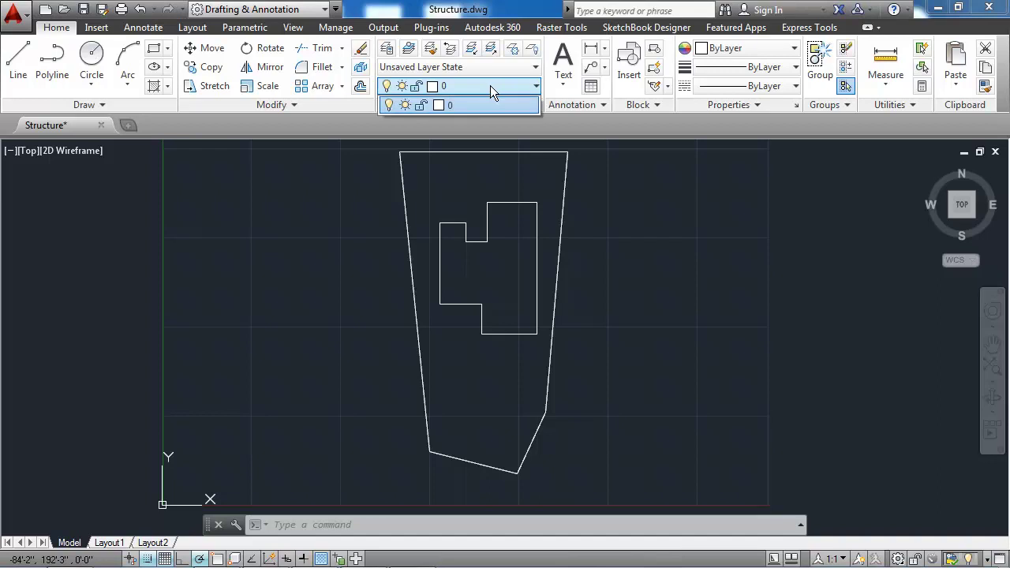
click(372, 177)
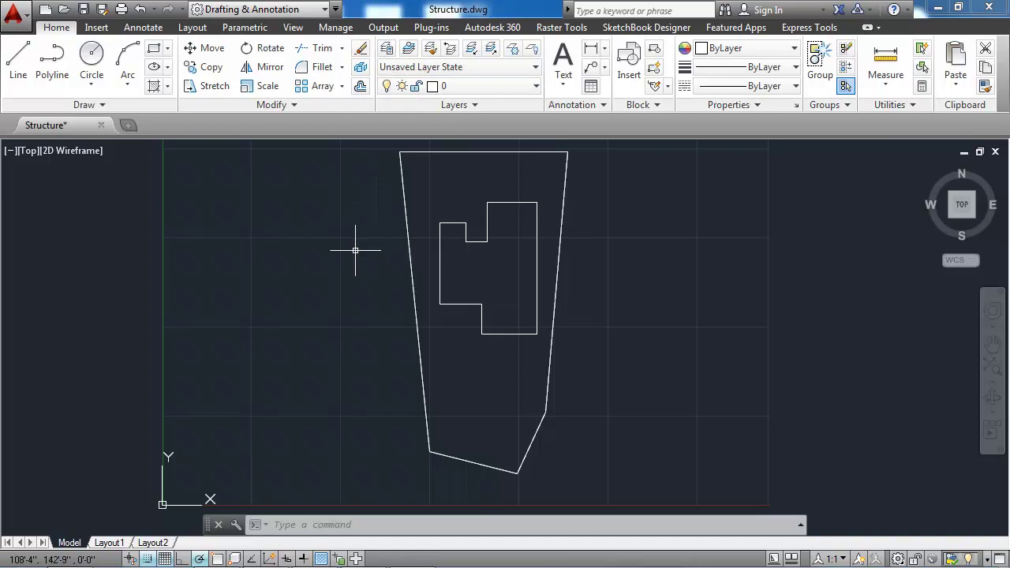
text(la)
key(Return)
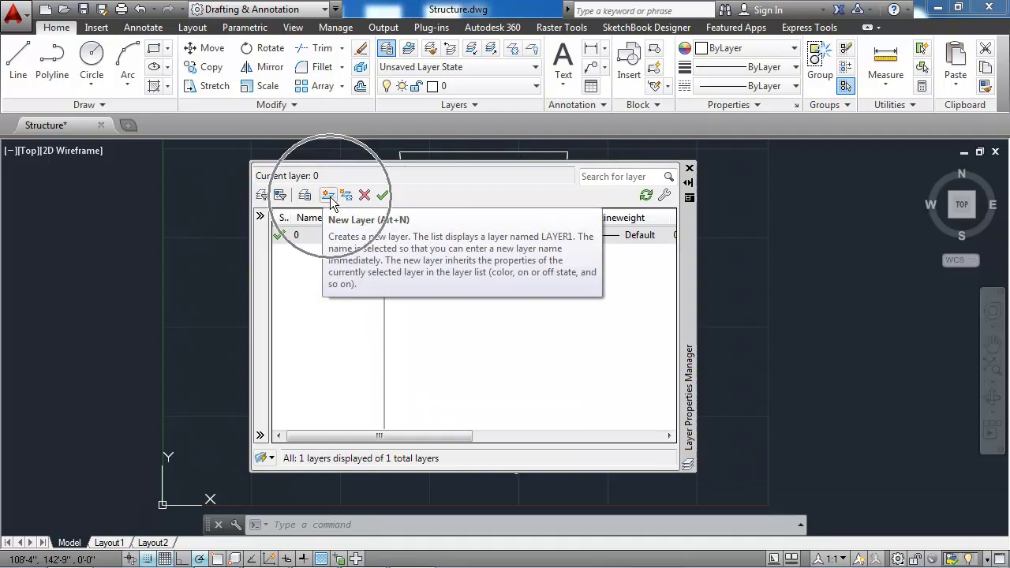
click(328, 195)
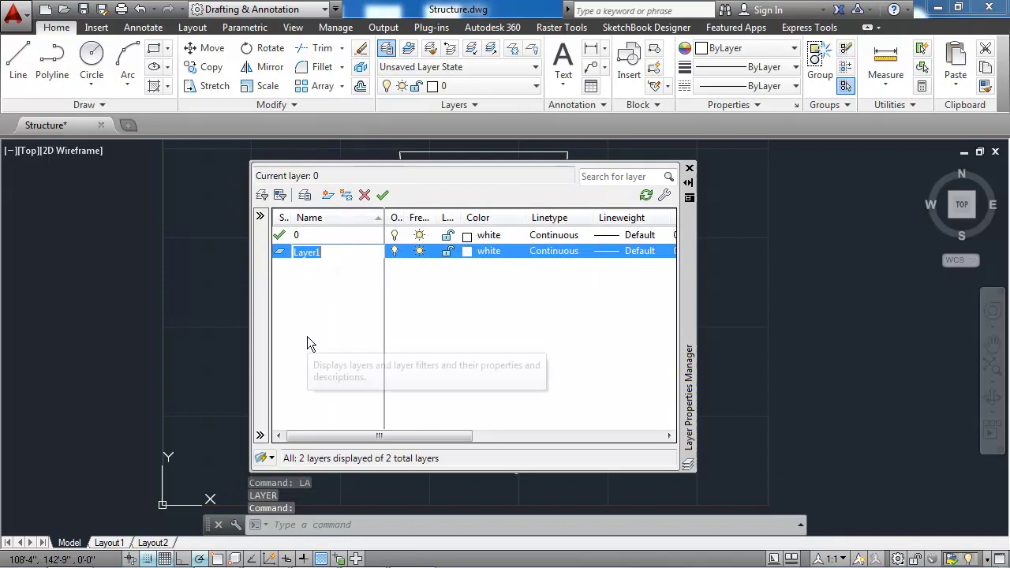
text(Br)
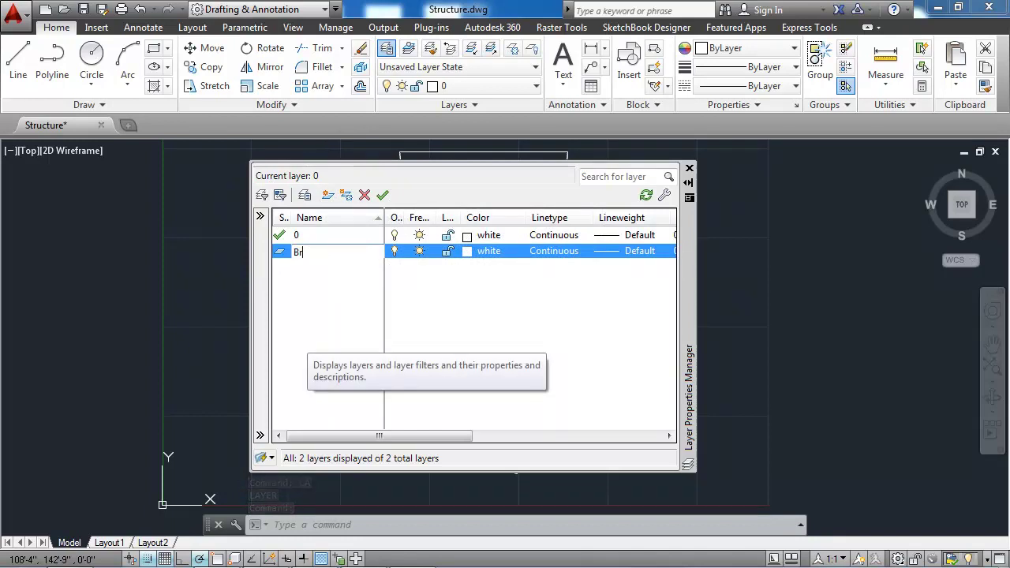
text(ick)
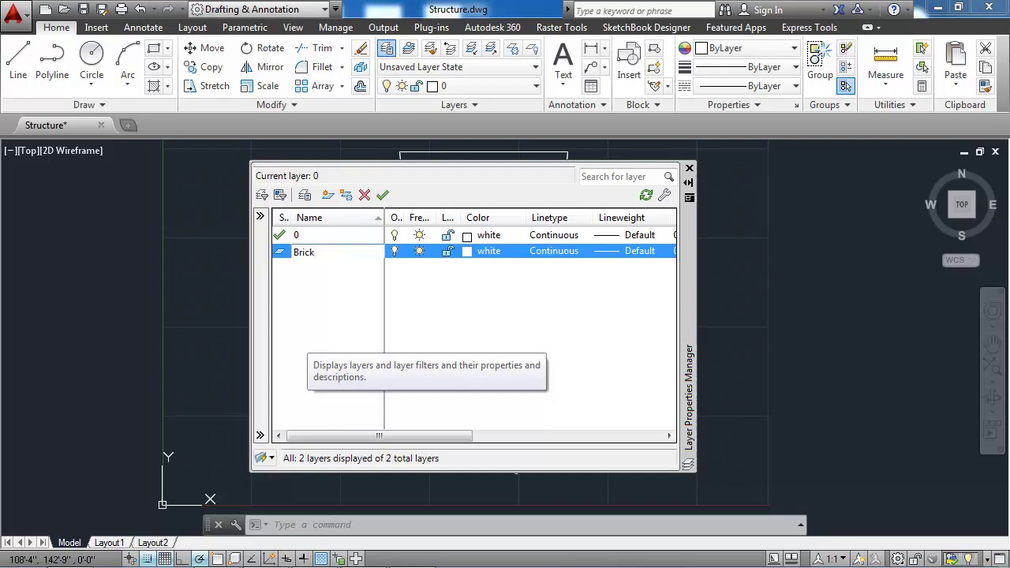
key(Return)
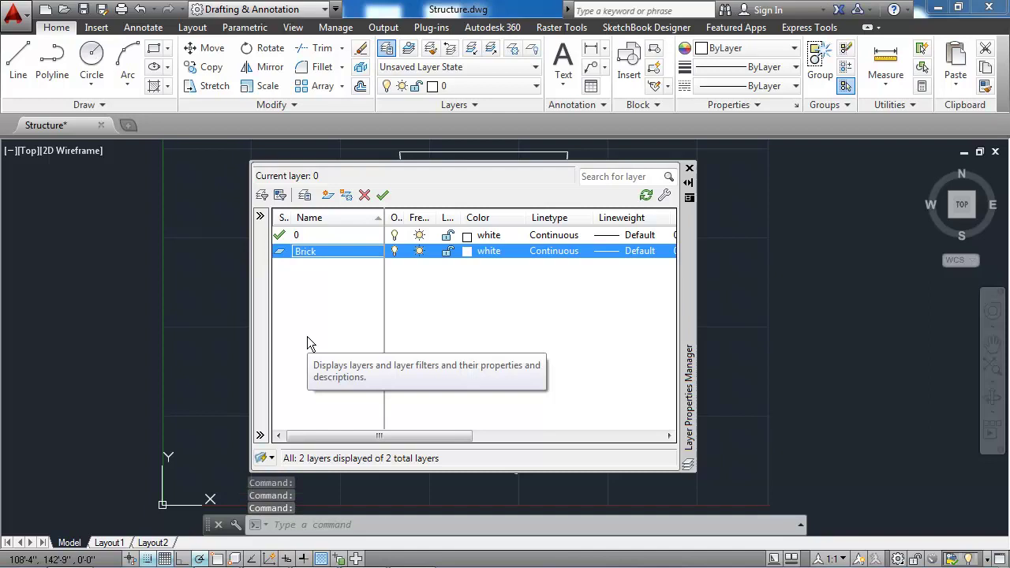
- Add a Concrete layer, fixing its misspelled name, and begin naming a Flagstone layer
key(alt+n)
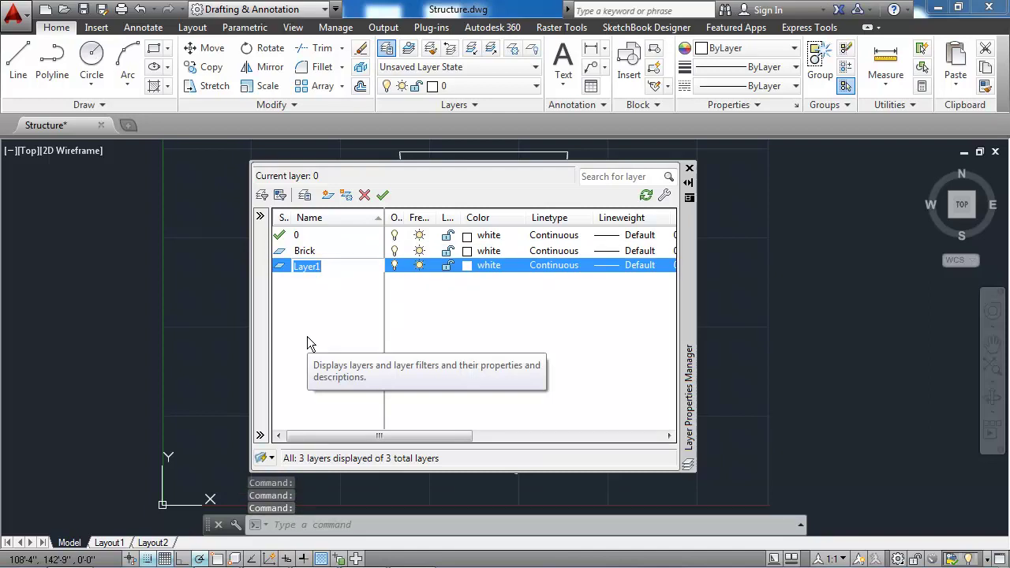
text(Concerte)
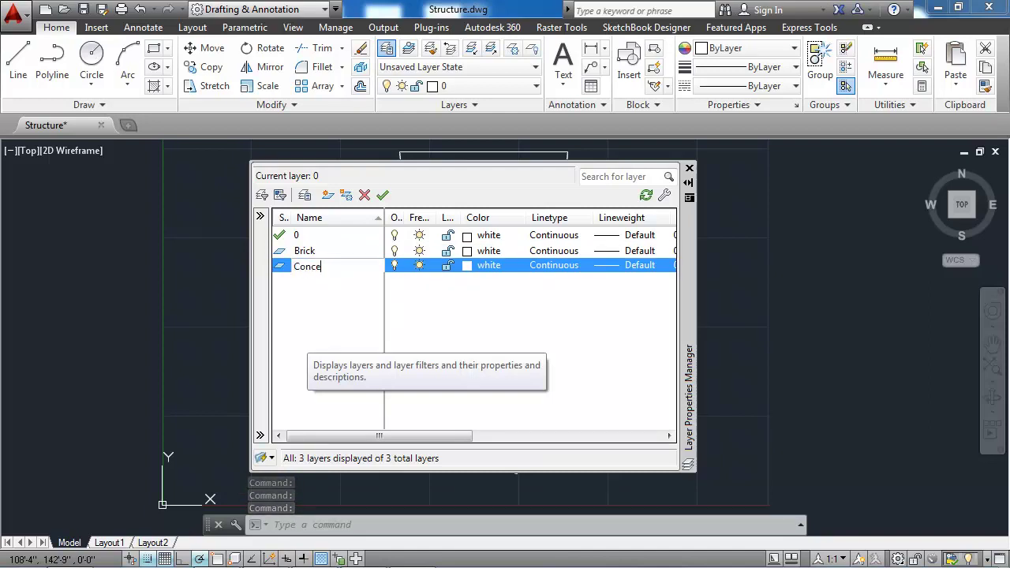
key(BackSpace)
key(BackSpace)
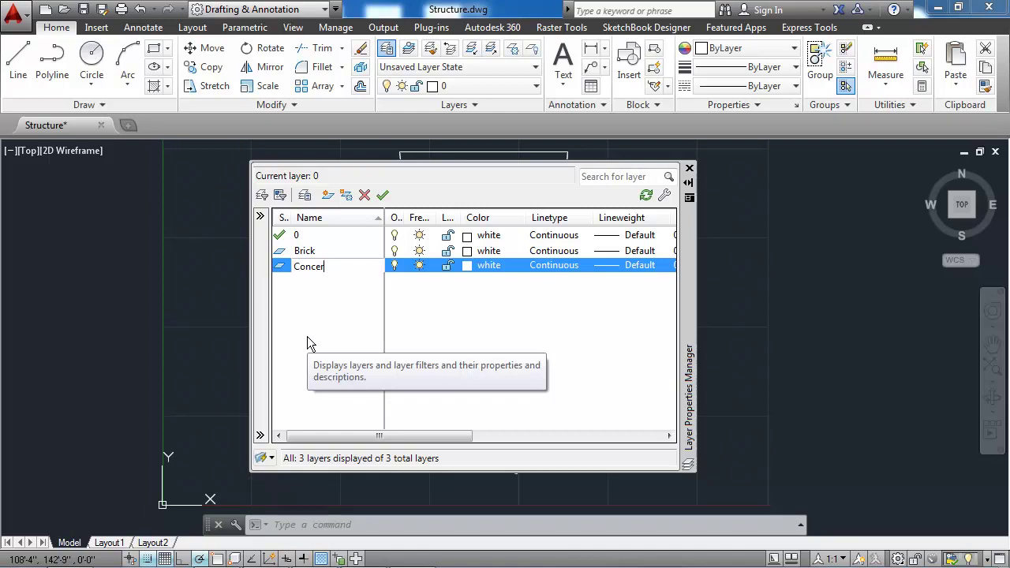
text(ete)
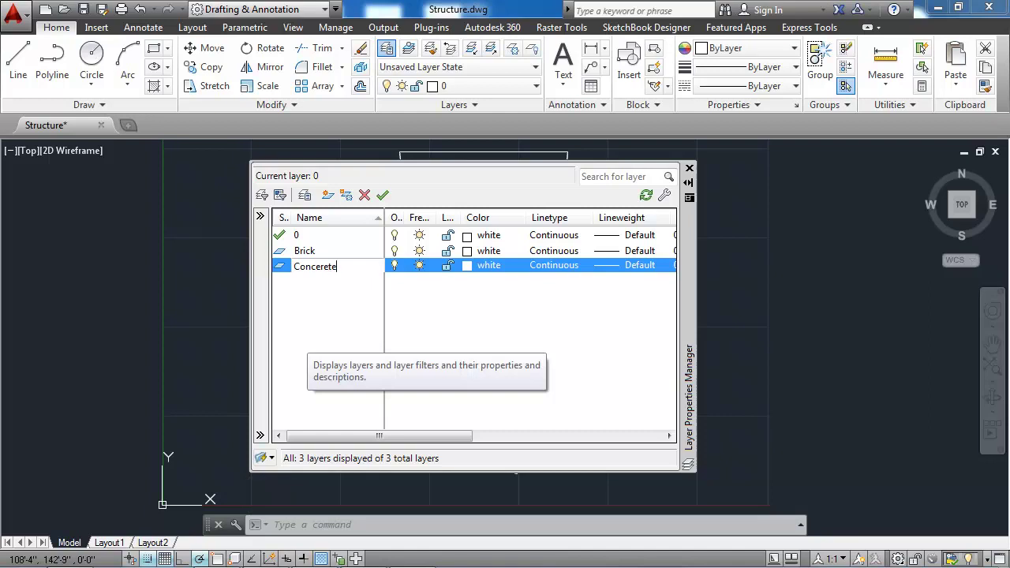
click(316, 266)
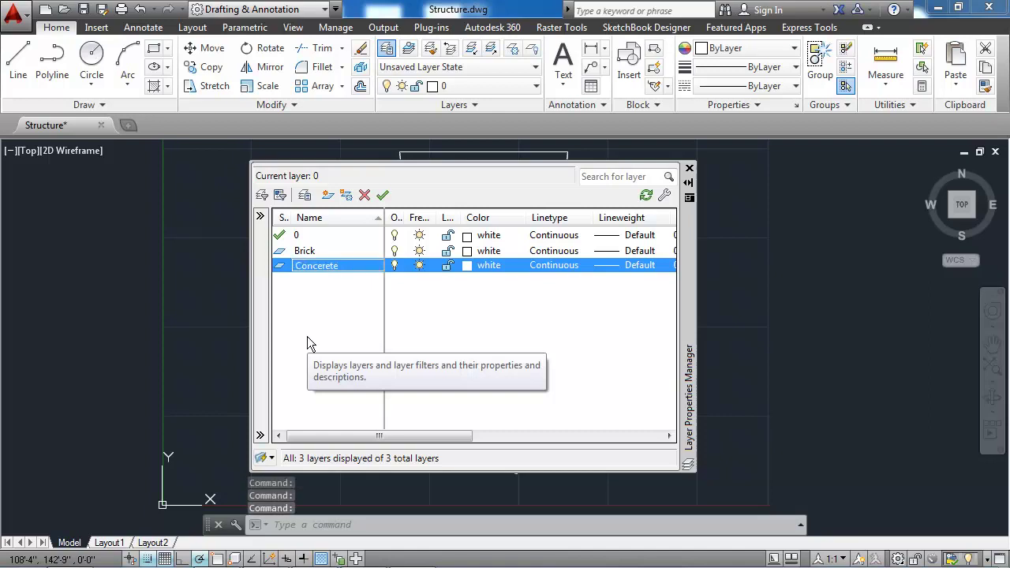
click(326, 270)
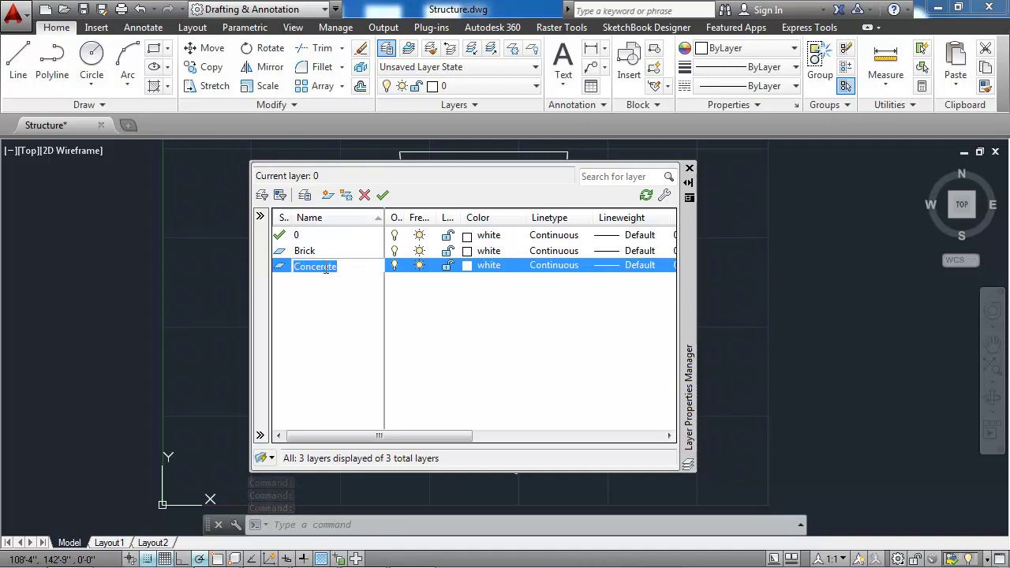
click(317, 269)
key(BackSpace)
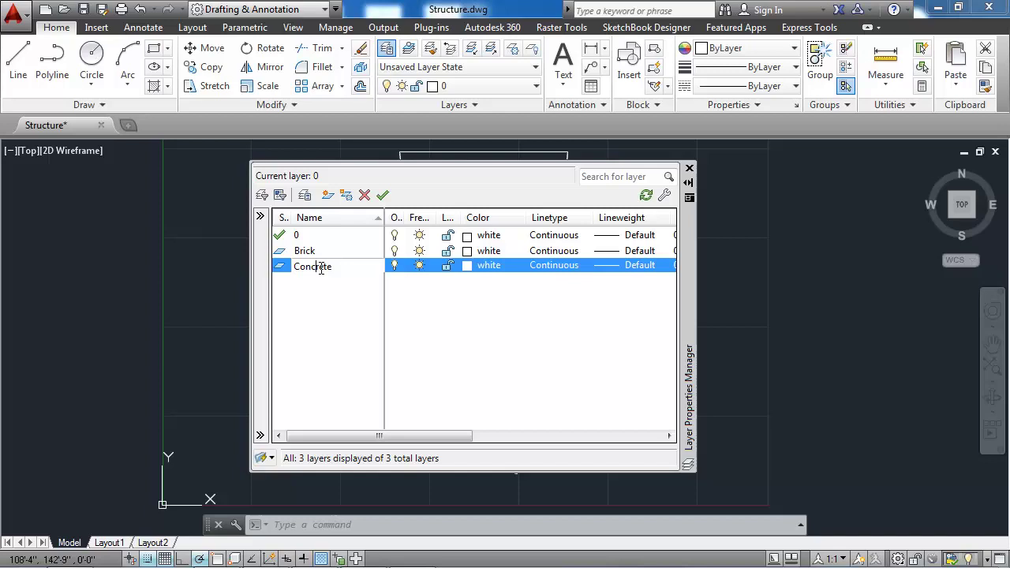
key(Return)
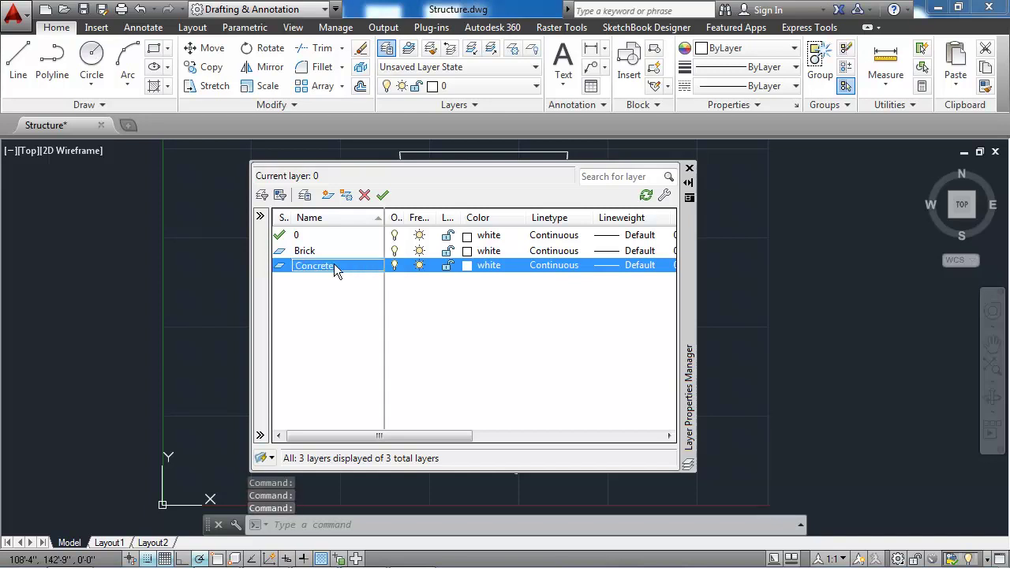
key(alt+n)
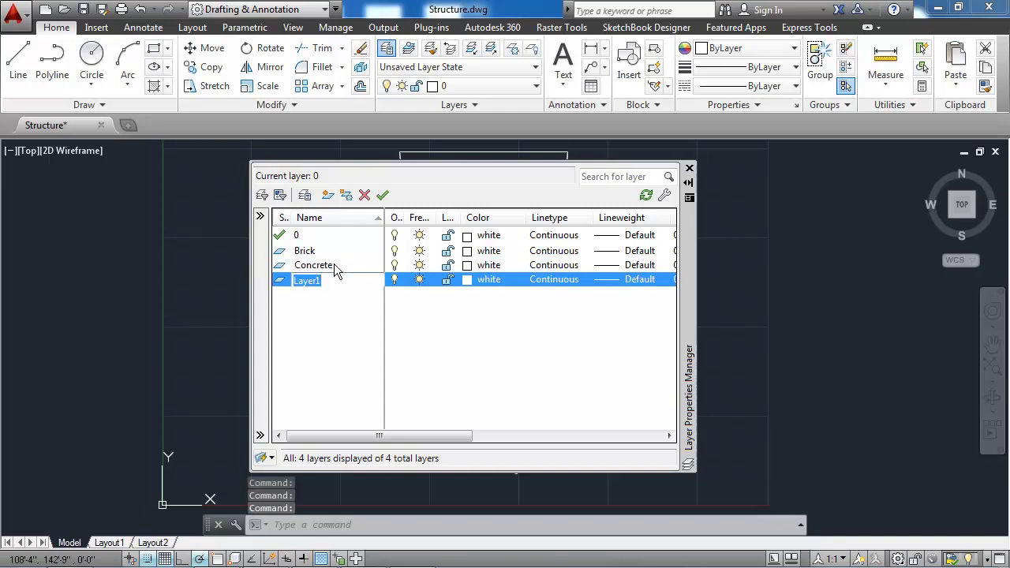
text(Flaf)
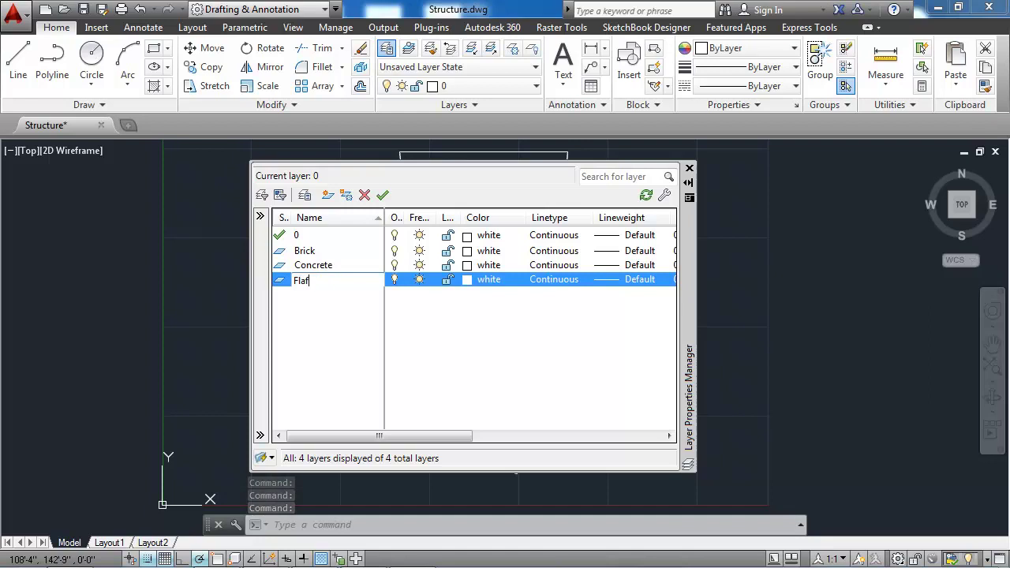
text(ston)
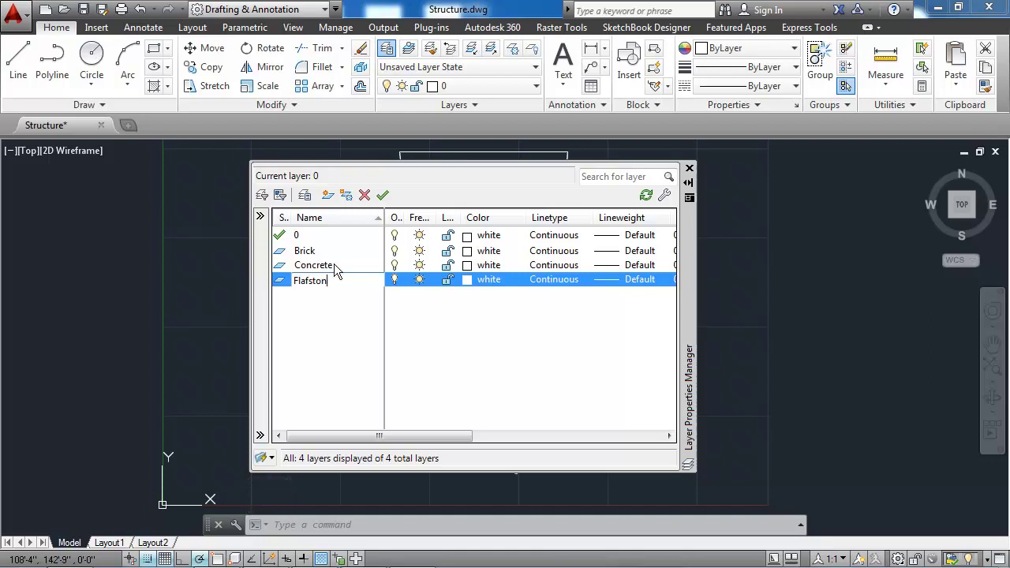
text(gs)
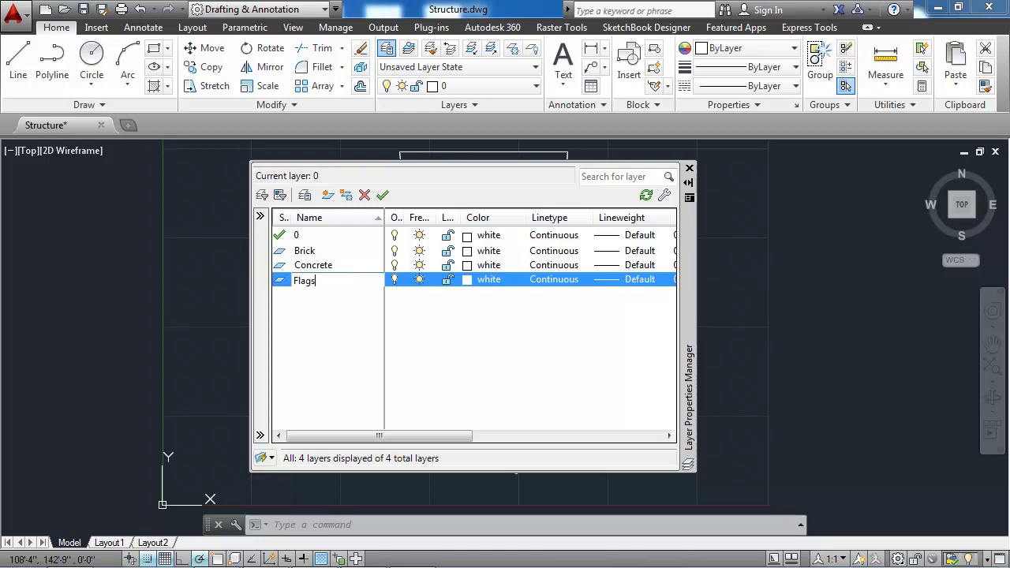
text(tone)
- Confirm Flagstone and add the Hatch, Propertyline and Rosebushes layers
key(Return)
key(alt+n)
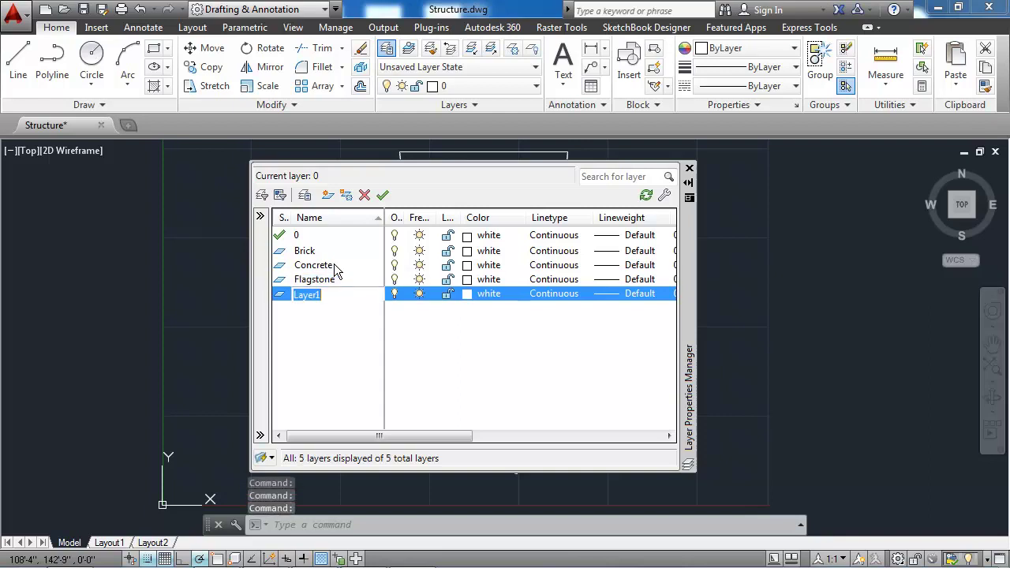
text(Hatch)
key(Return)
key(alt+n)
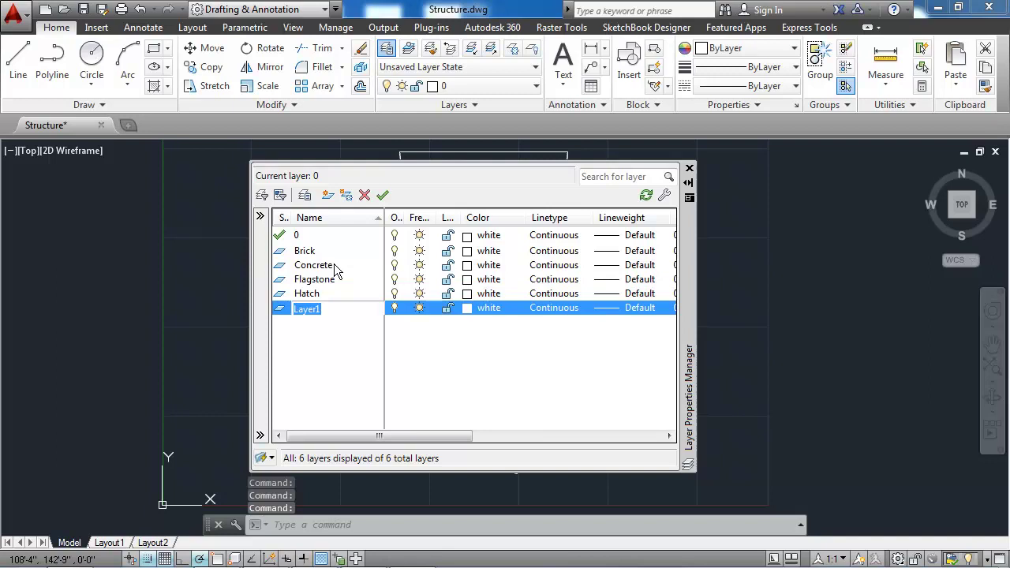
text(Propertylin)
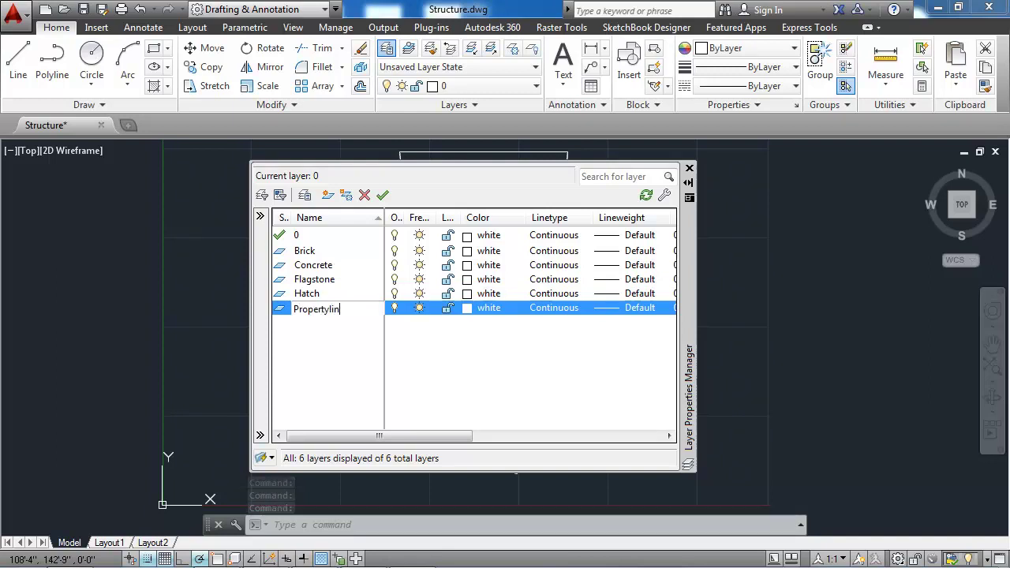
text(e)
key(Return)
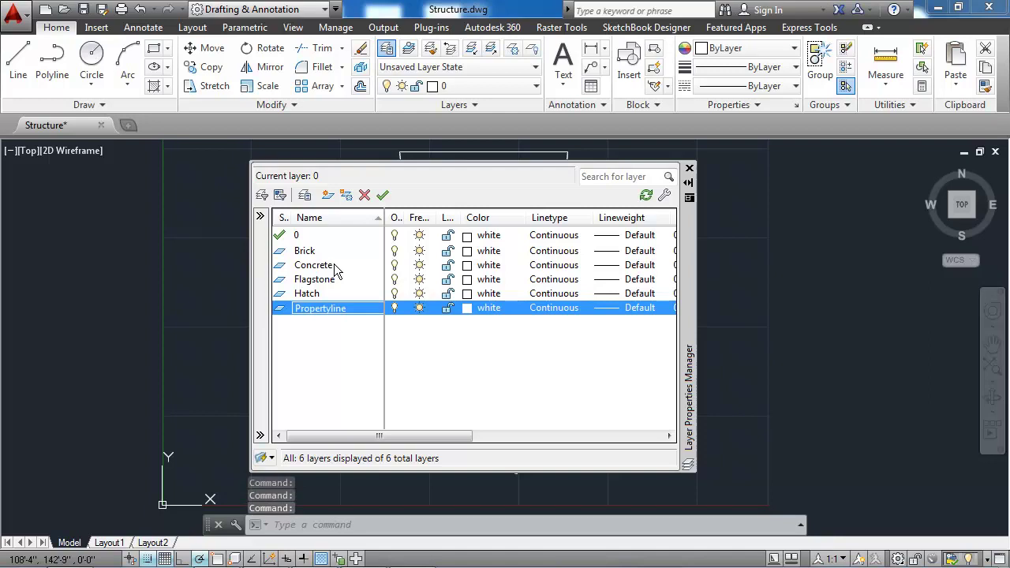
key(alt+n)
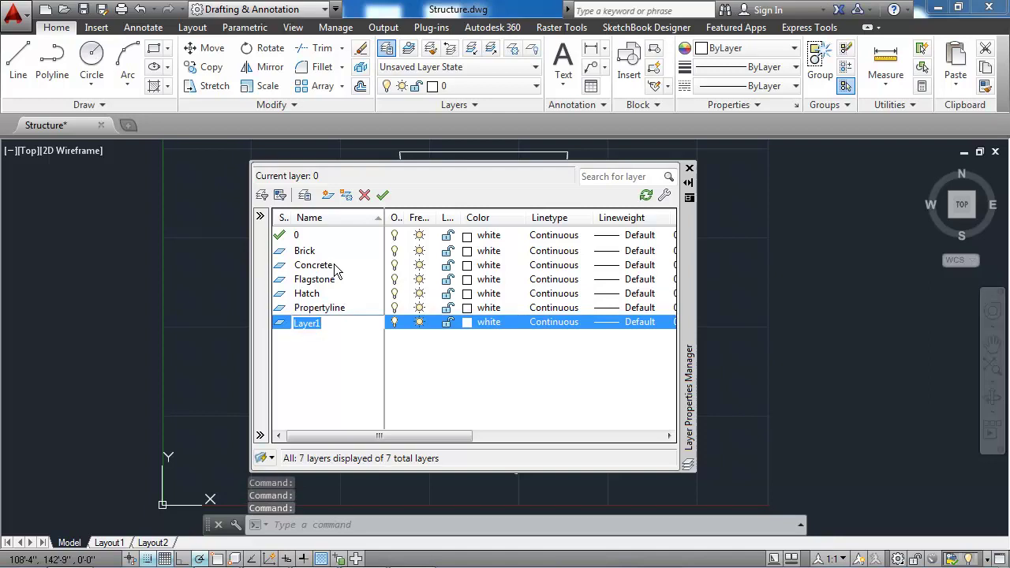
text(Rosebush)
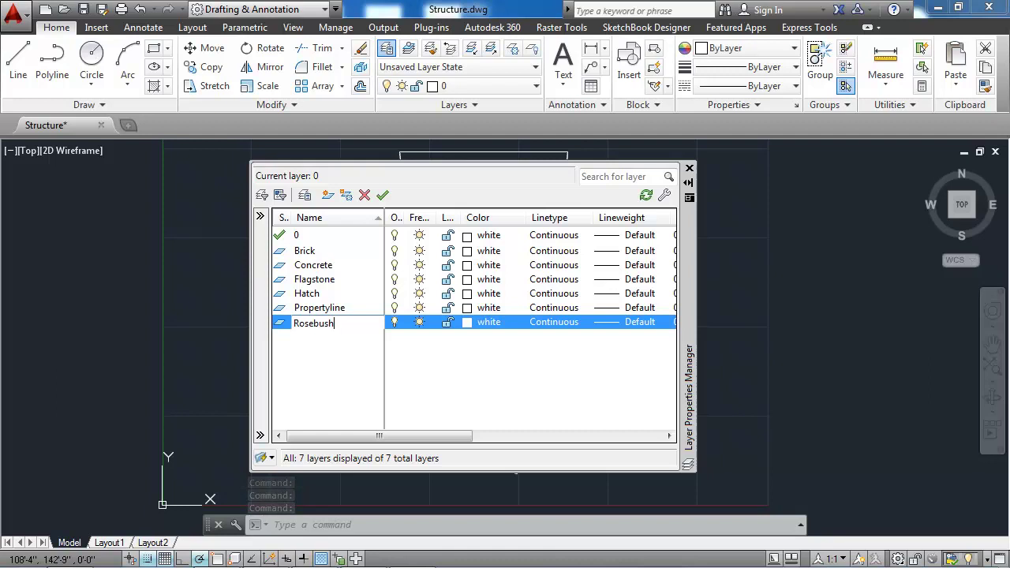
key(BackSpace)
text(hes)
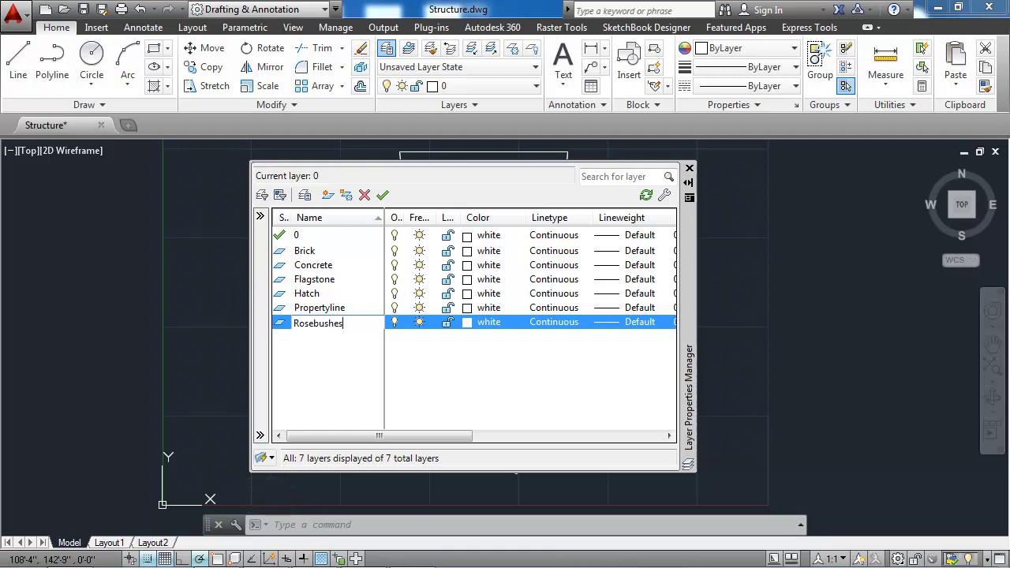
key(Return)
- Add the RR Ties, Structure and Trees layers, correcting the Structure typo
key(alt+n)
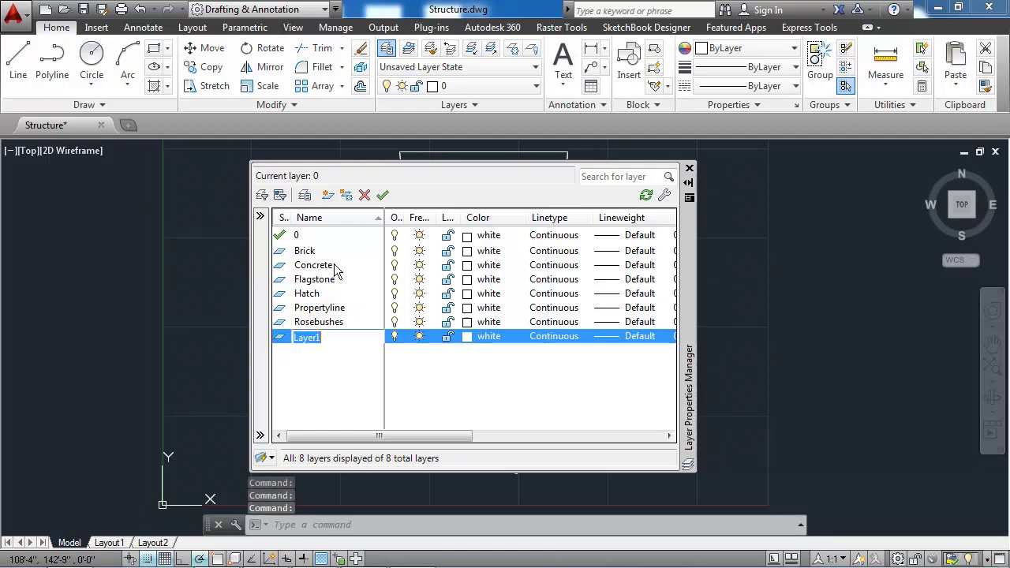
text(RR)
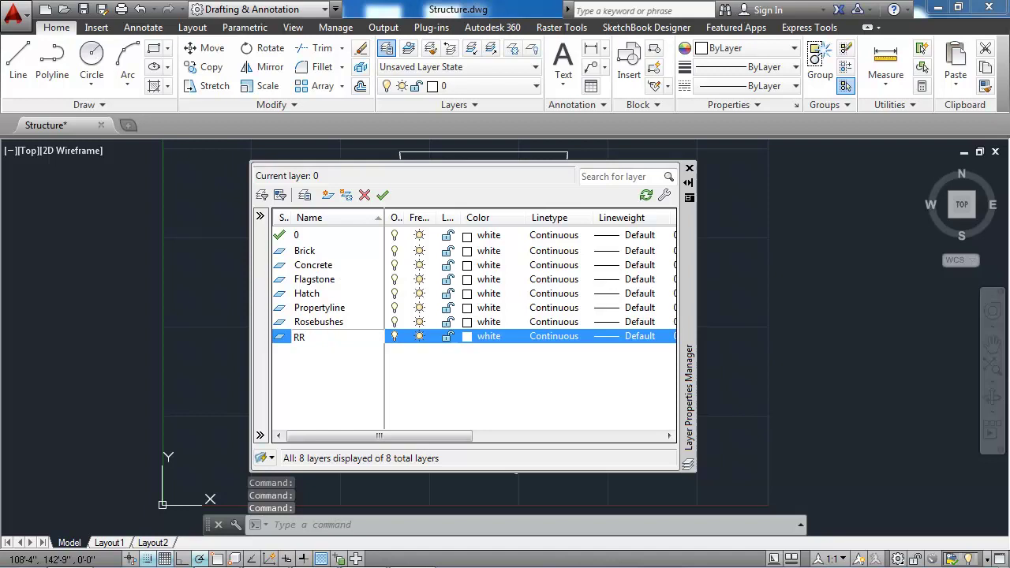
text( Tie)
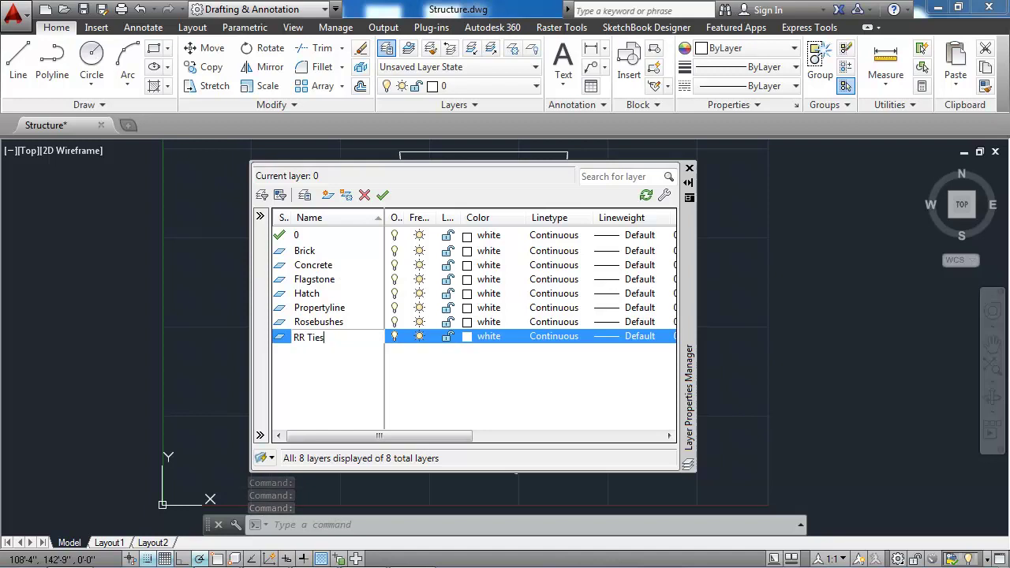
text(s)
key(Return)
key(alt+n)
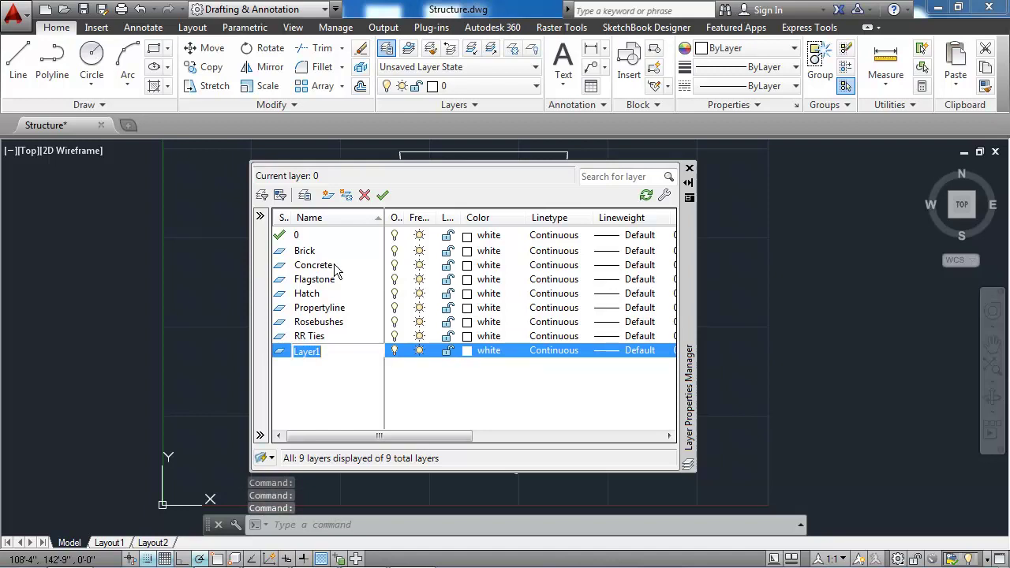
text(S)
text(tructure)
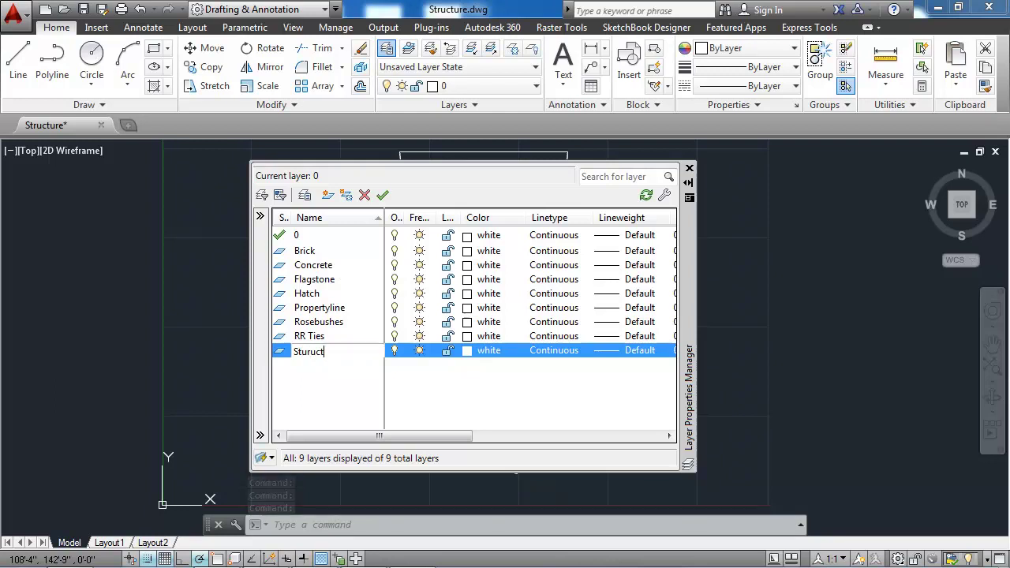
key(BackSpace)
key(BackSpace)
key(BackSpace)
key(BackSpace)
key(BackSpace)
text(ruc)
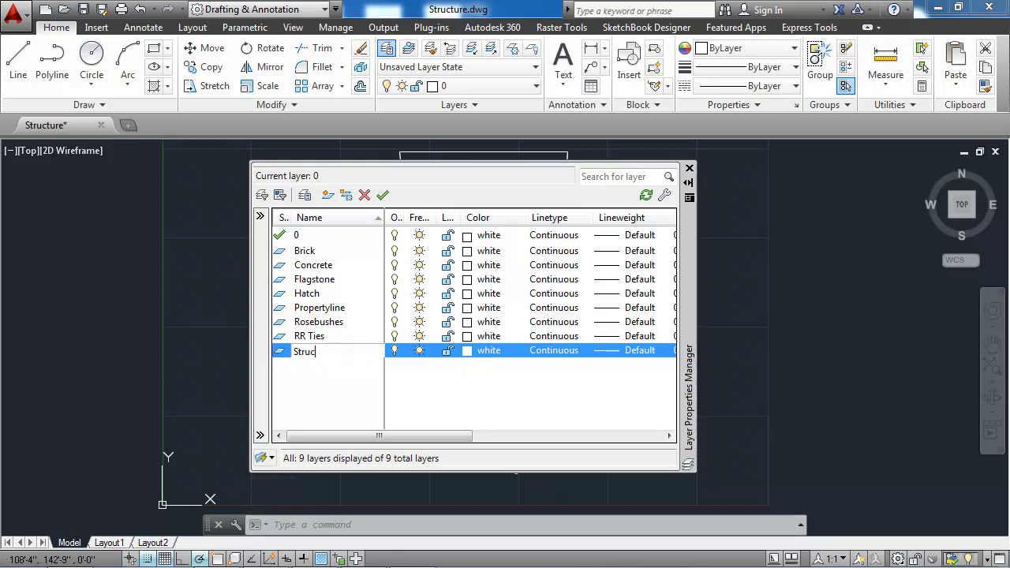
text(ture)
key(Return)
key(alt+n)
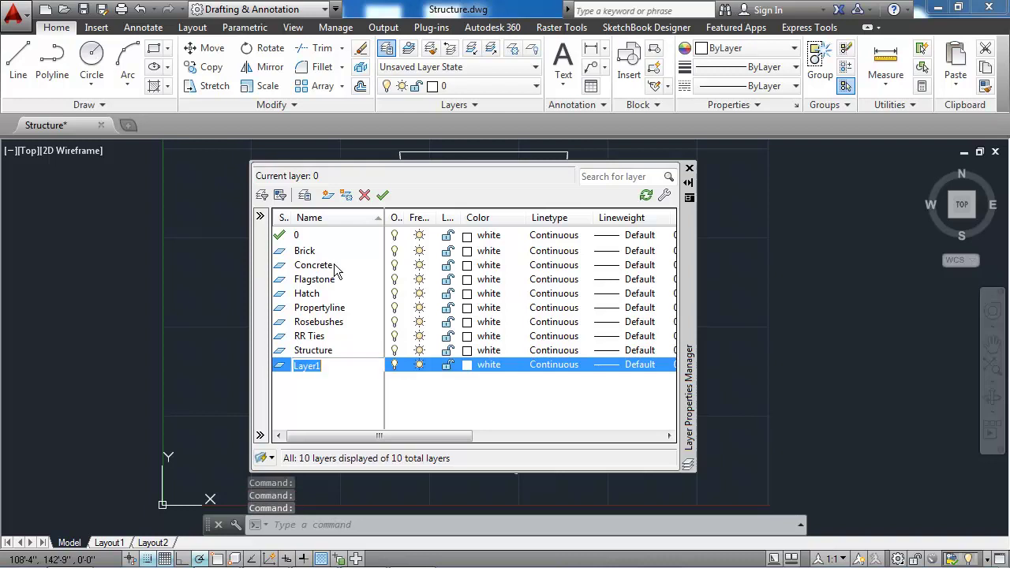
text(Trees)
key(Return)
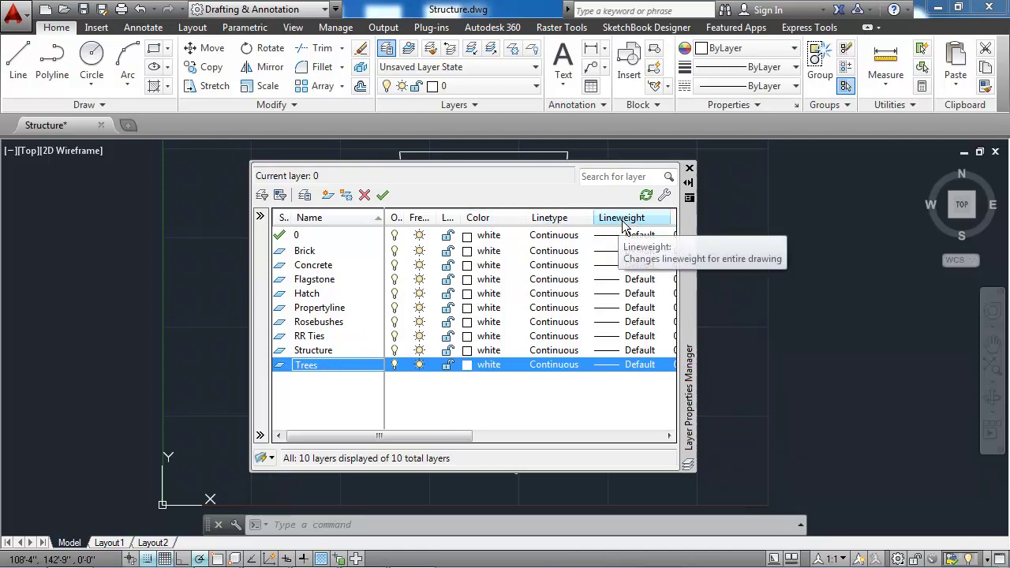
- Set layer colours: Brick 12, Flagstone 42, Propertyline magenta
click(489, 253)
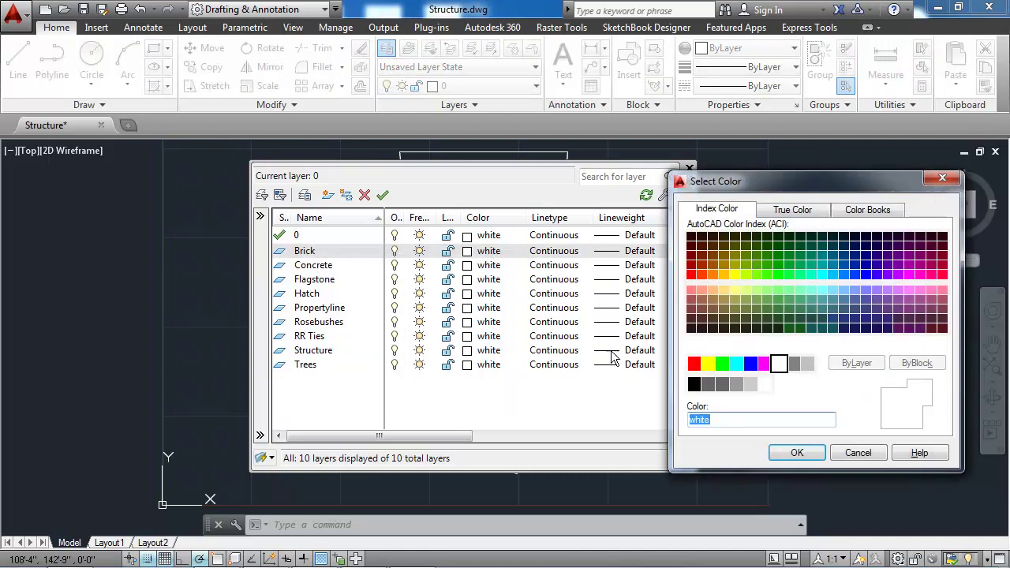
text(12)
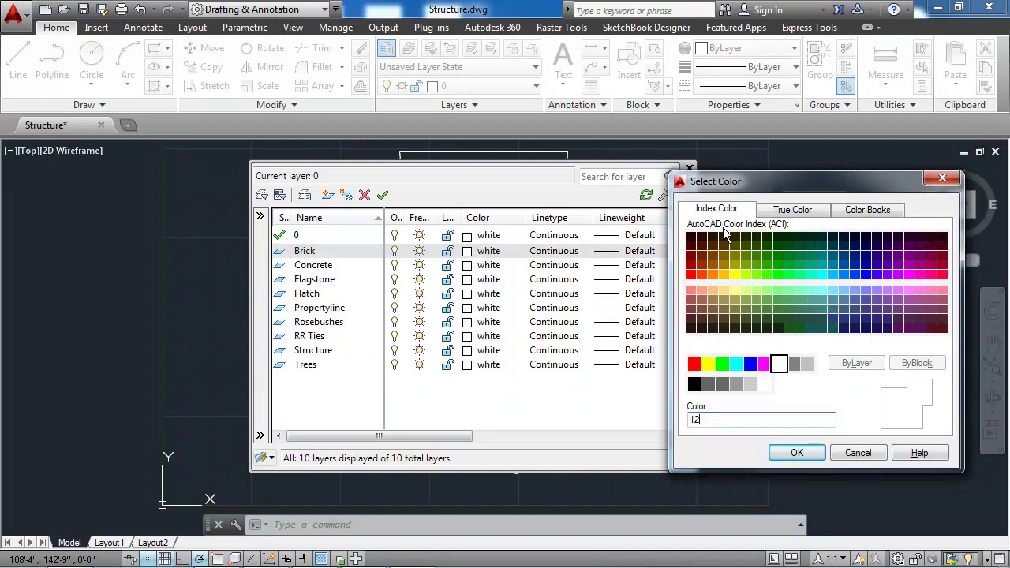
click(797, 453)
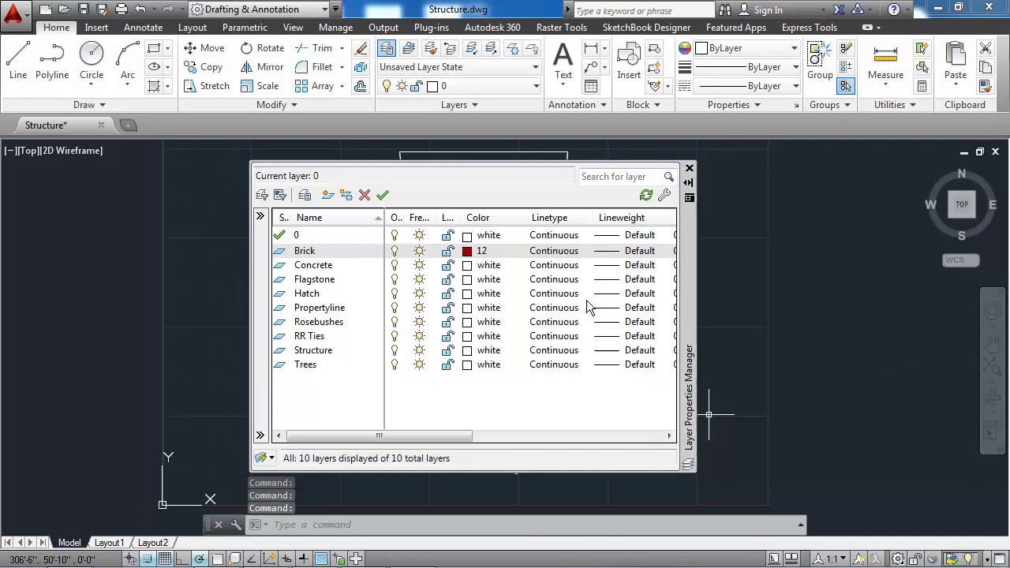
click(485, 285)
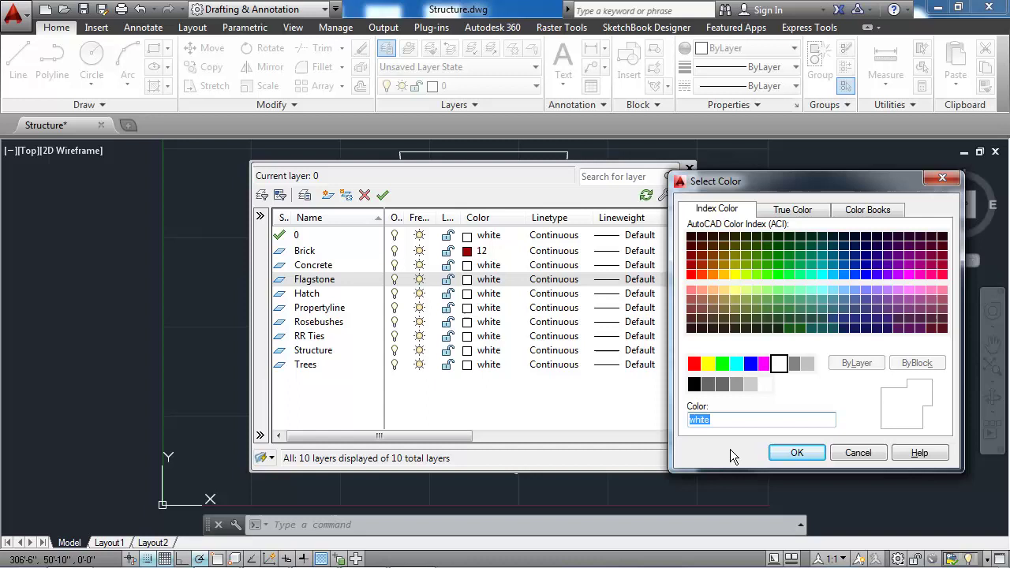
text(42)
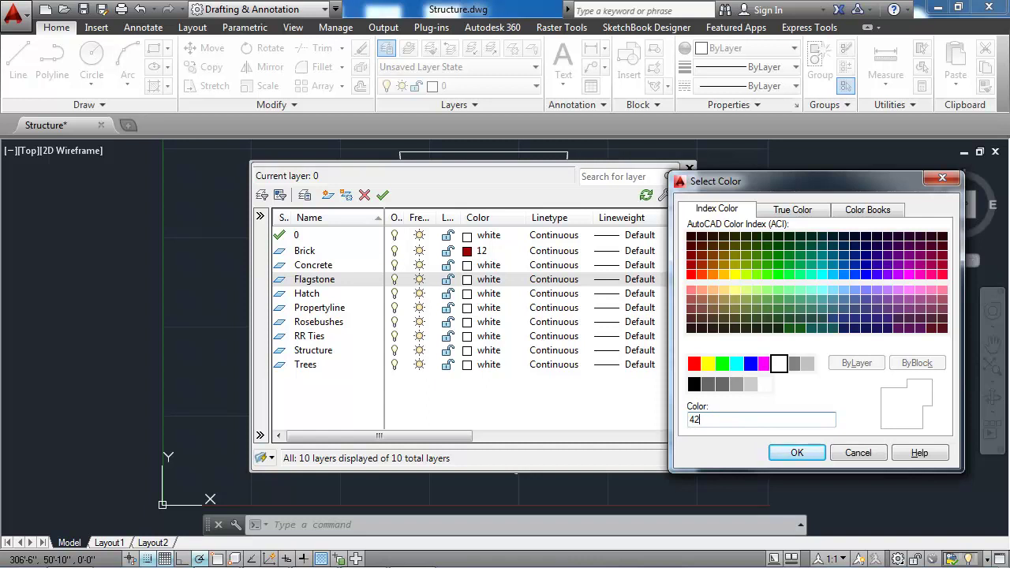
click(796, 453)
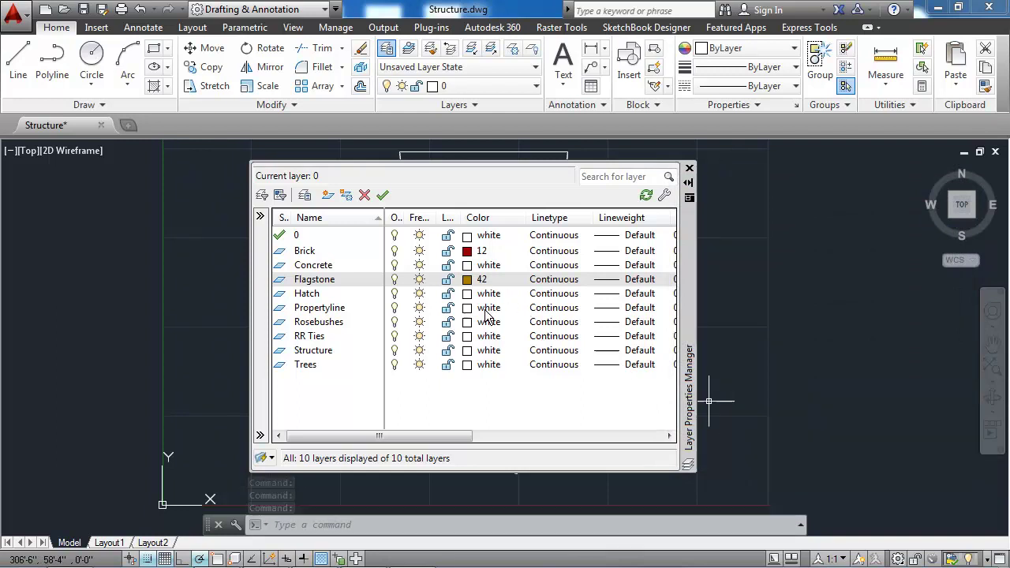
click(487, 309)
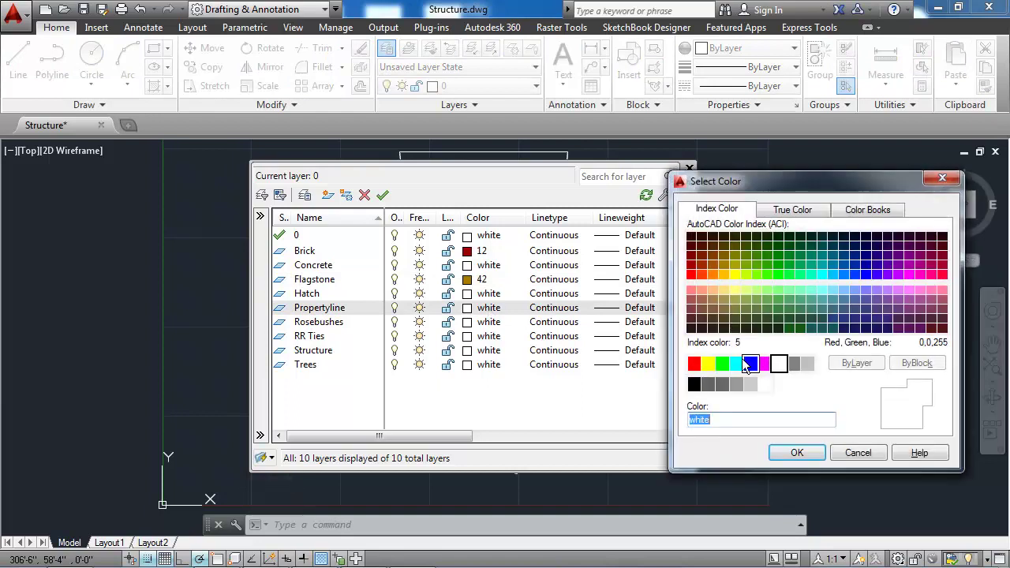
click(765, 364)
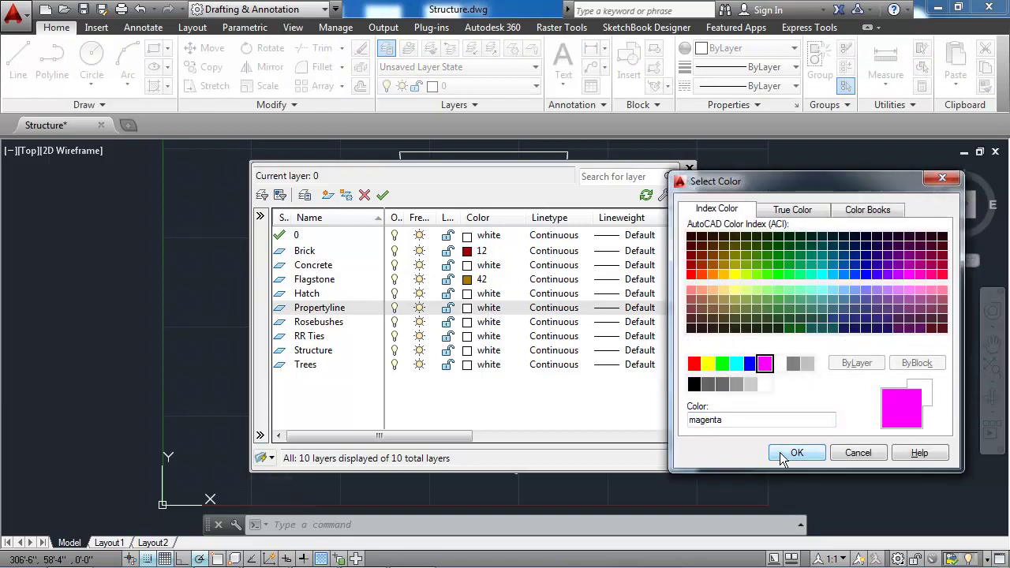
click(794, 453)
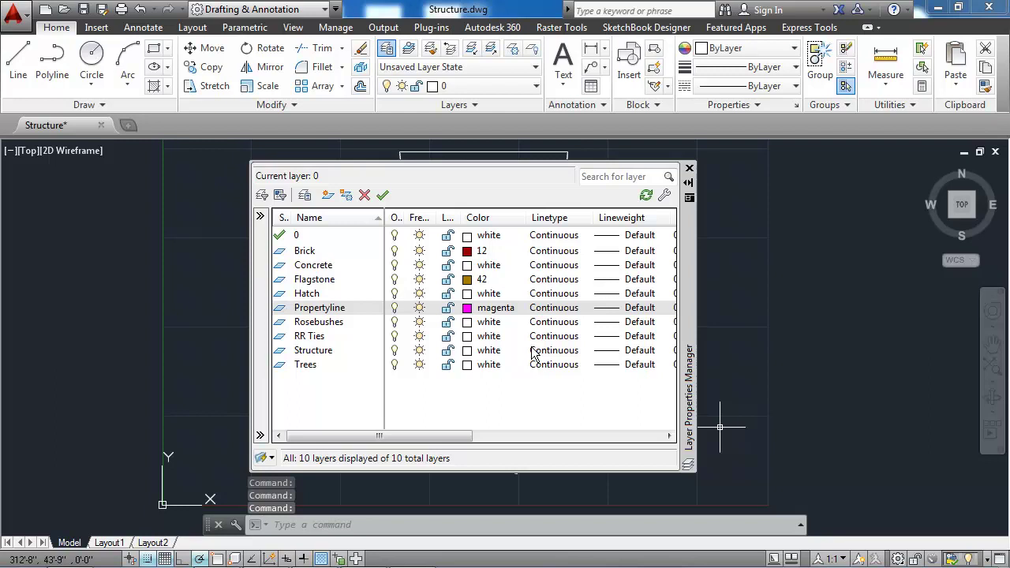
- Colour Rosebushes green and RR Ties 17, clearing an active-command error on the way
click(488, 323)
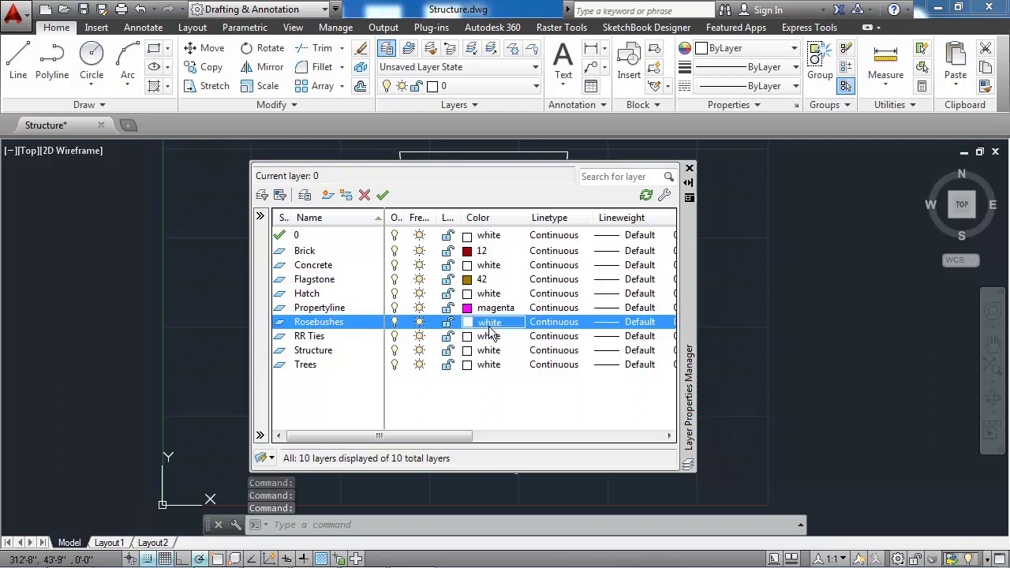
click(722, 363)
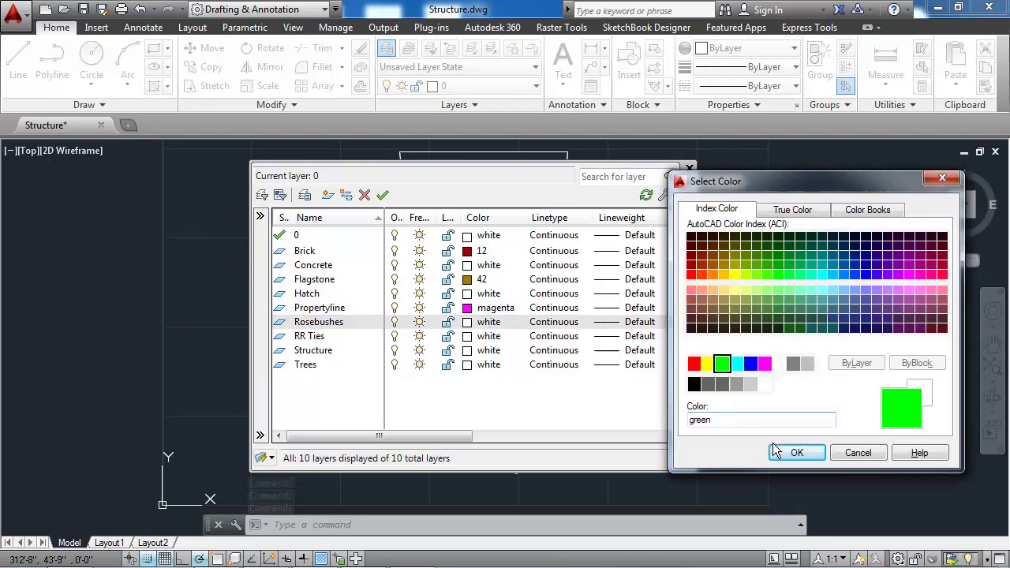
click(795, 453)
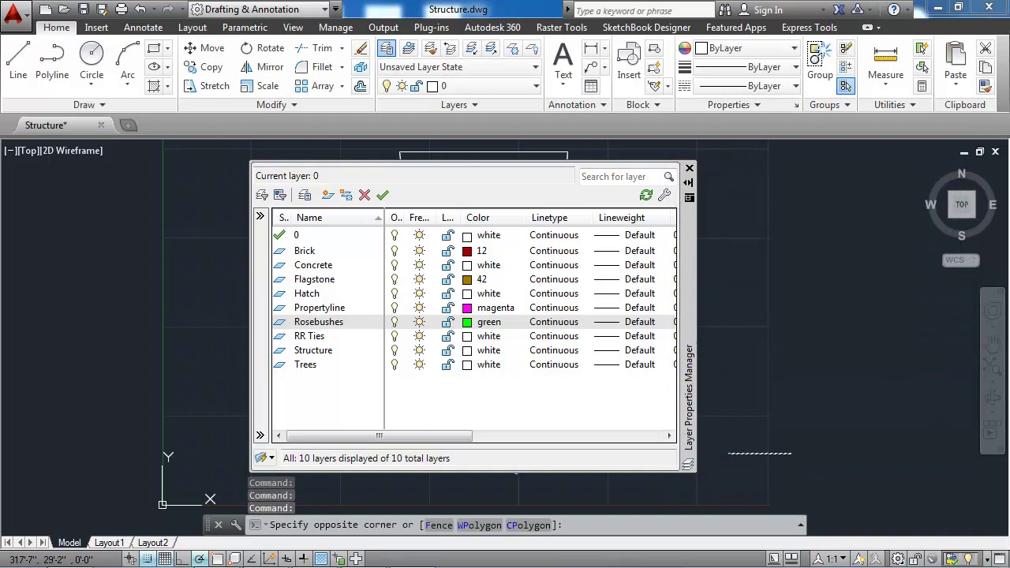
click(498, 340)
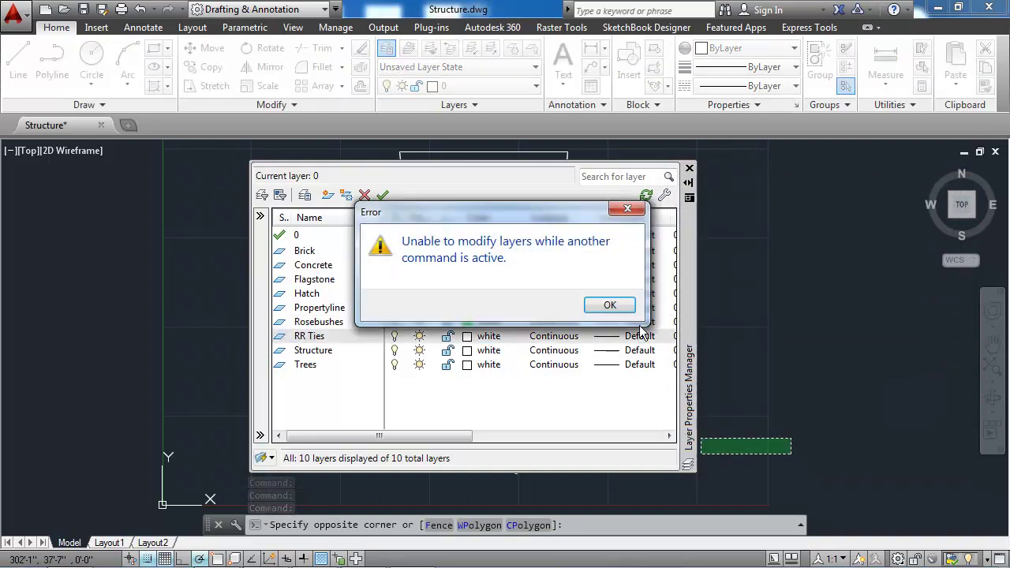
click(608, 303)
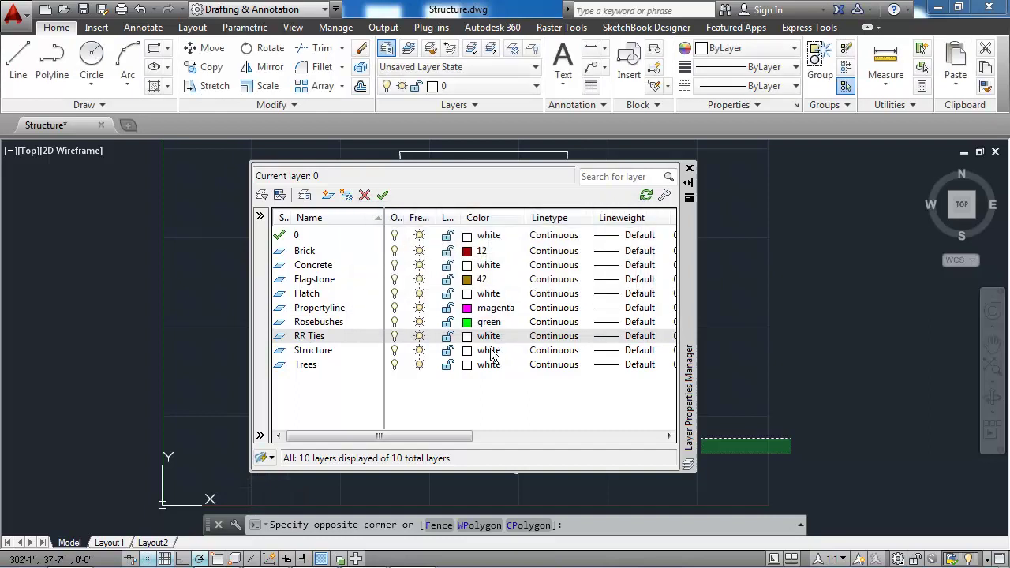
key(Escape)
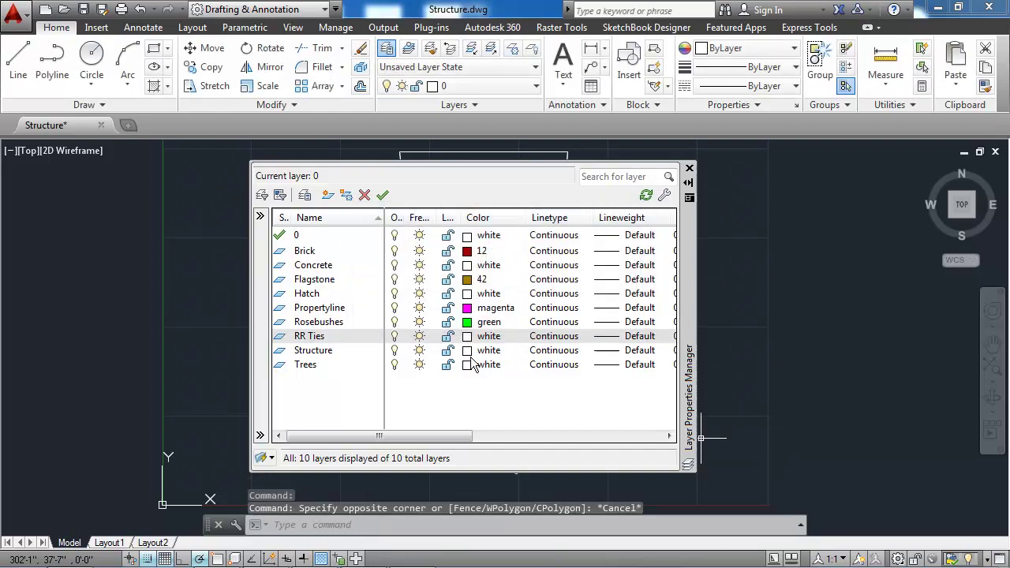
click(483, 336)
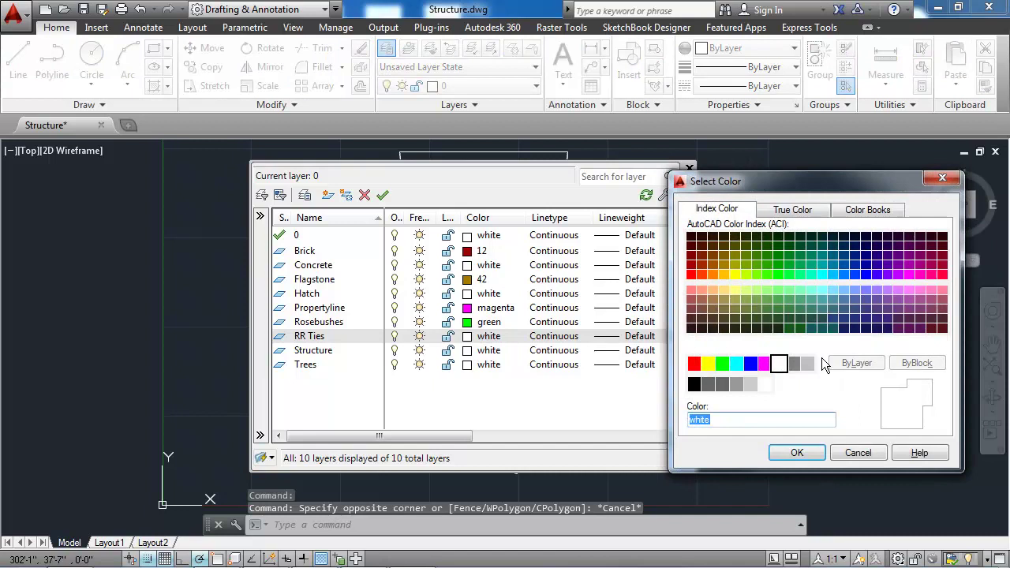
text(17)
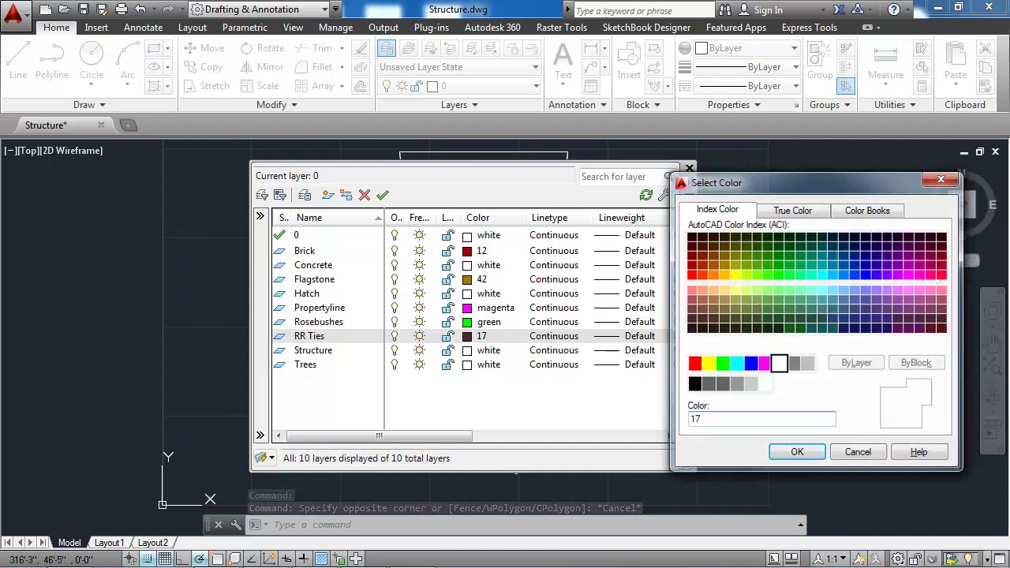
key(Return)
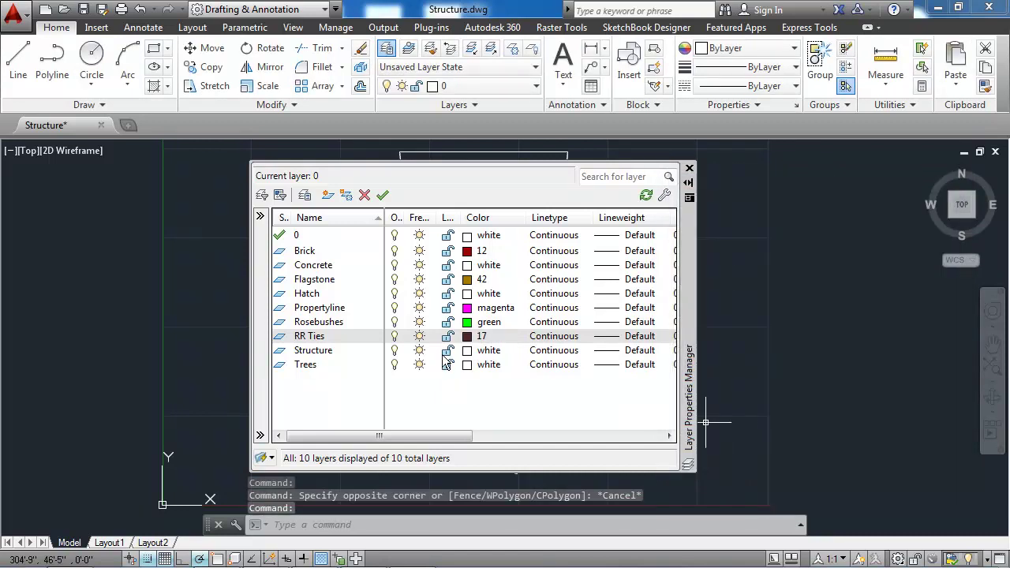
- Give the Structure layer colour 255 and enter 94 for the Trees layer
click(483, 352)
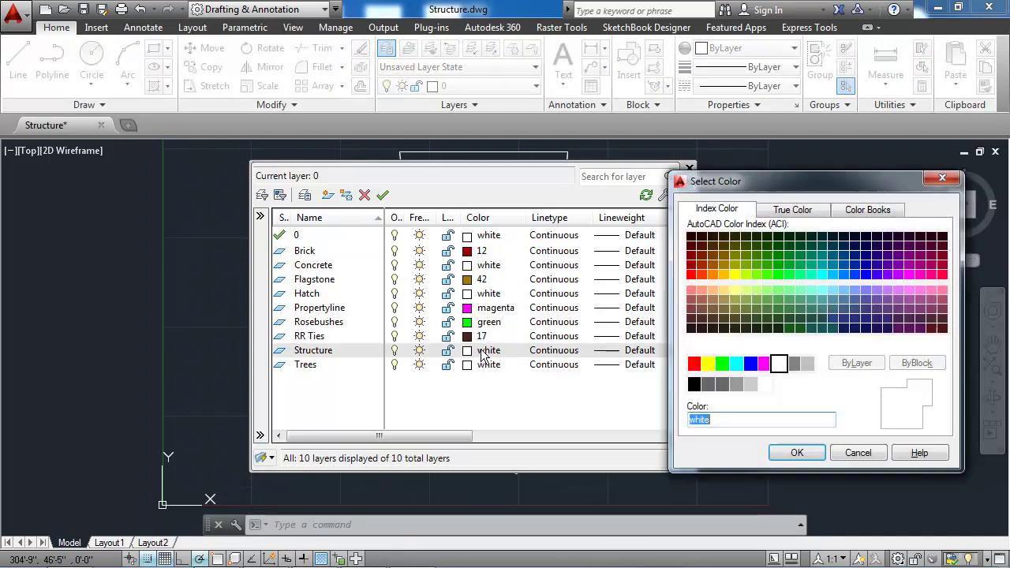
text(255)
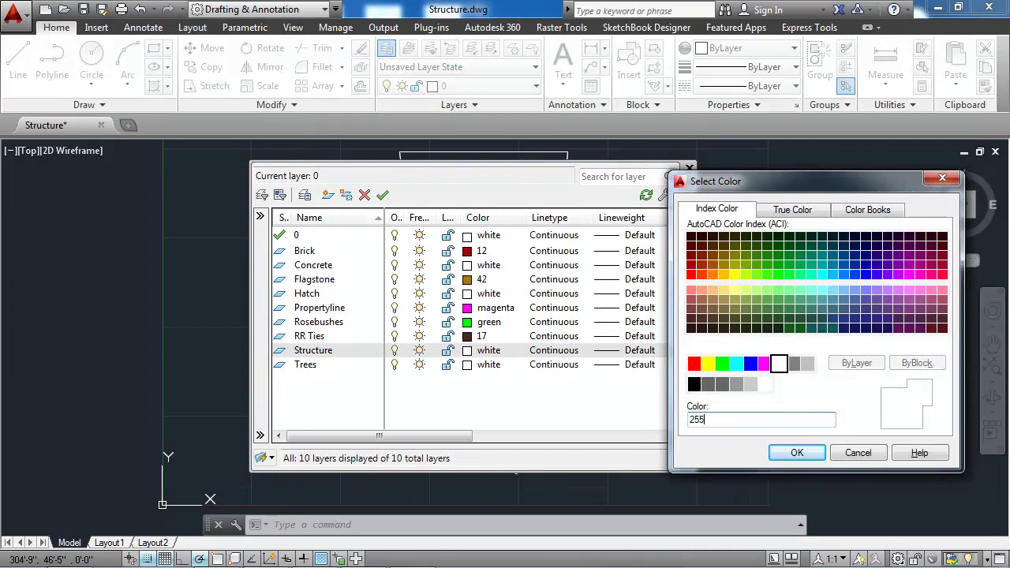
click(797, 453)
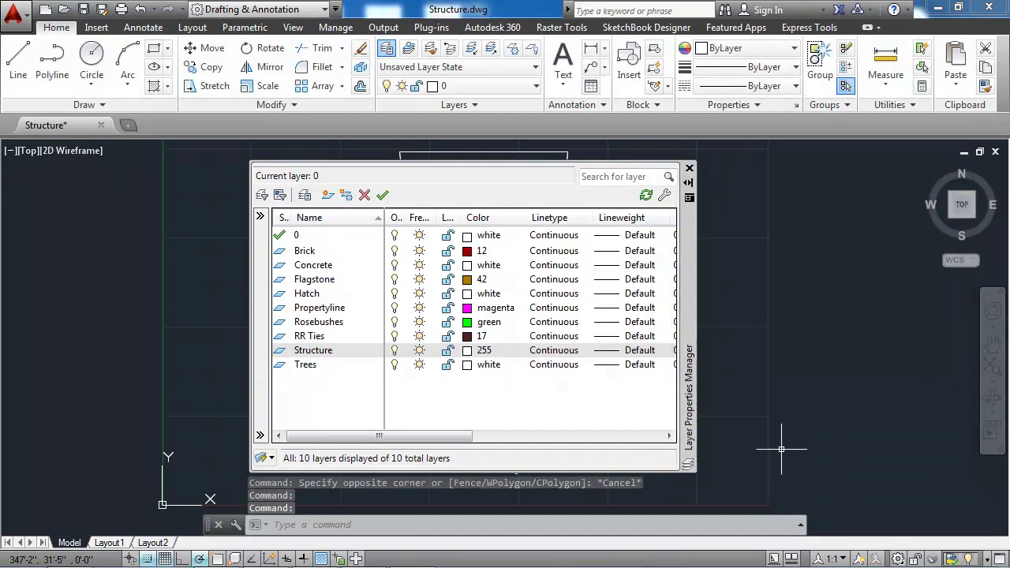
click(489, 364)
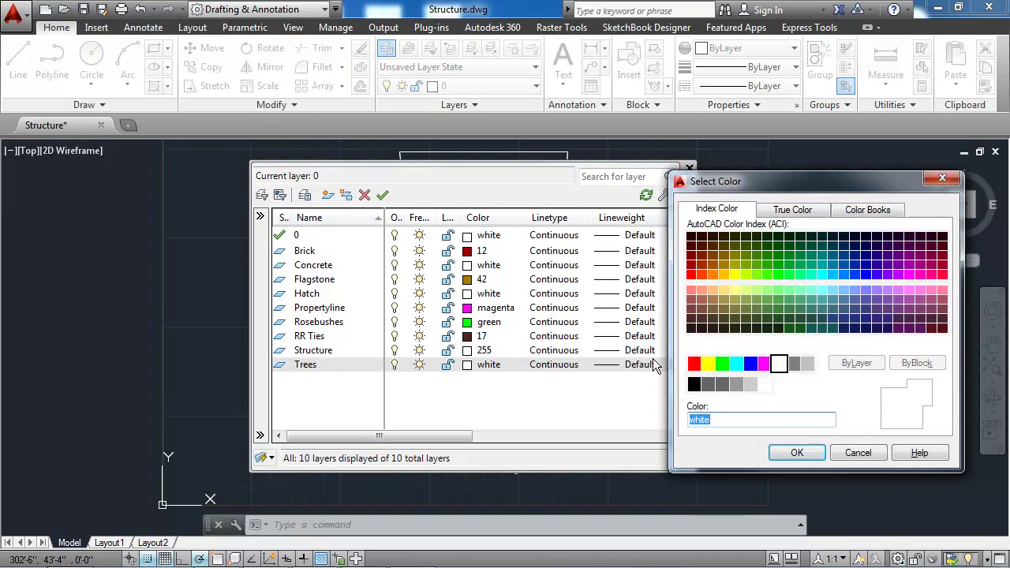
text(94)
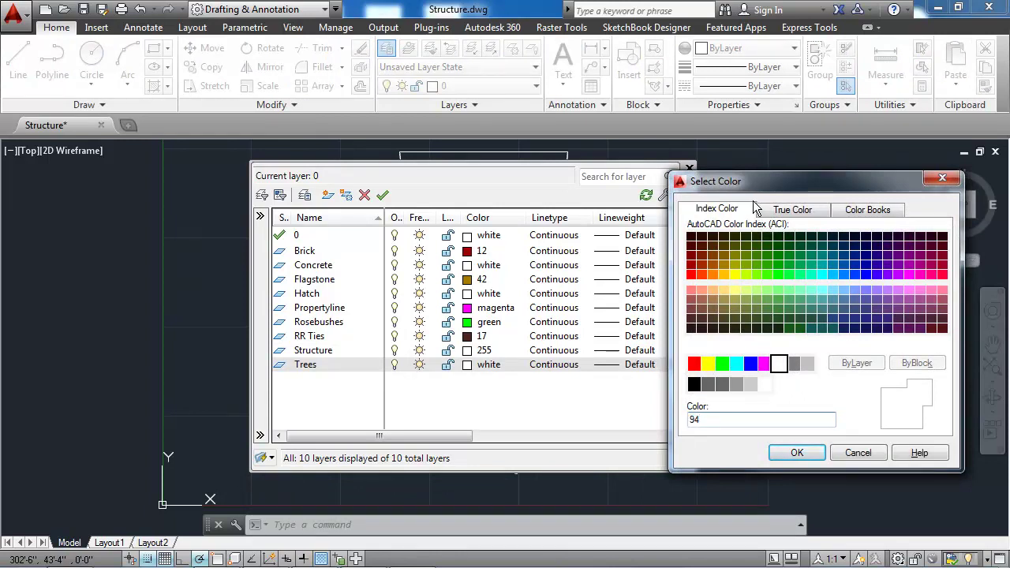
- Look over the True Color and Color Books options, then apply colour 94 to Trees
click(797, 211)
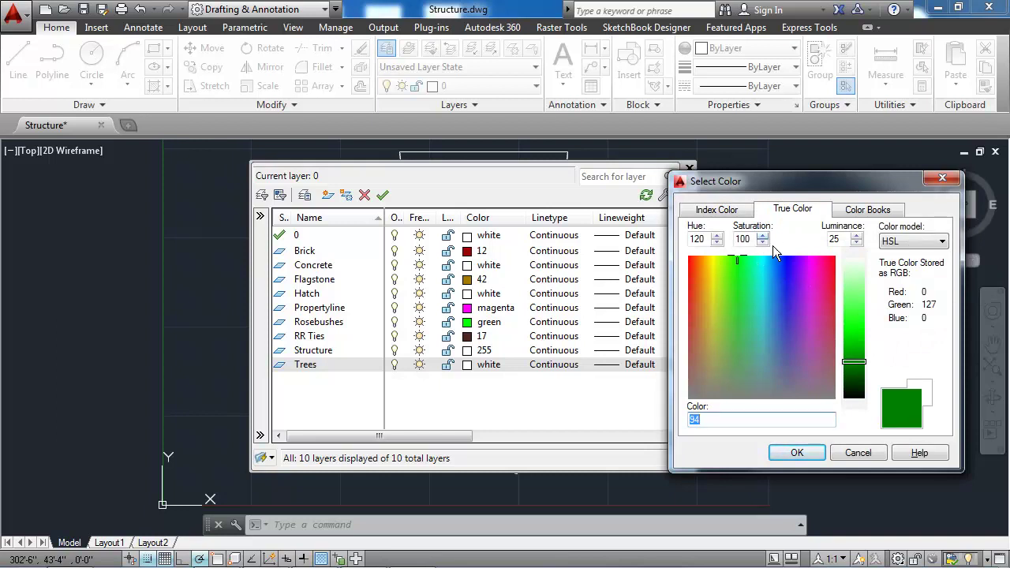
click(868, 210)
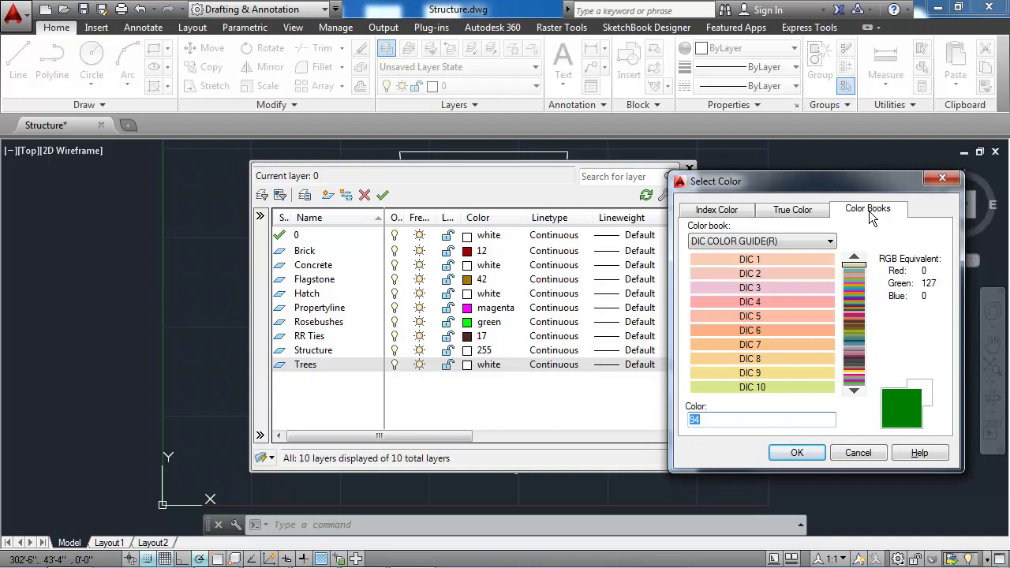
click(797, 453)
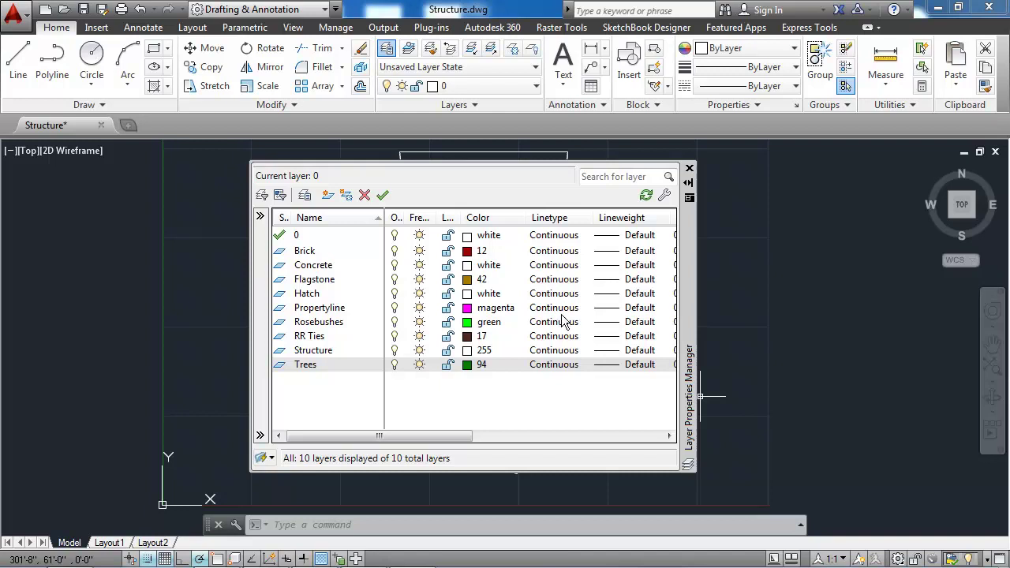
- Load the PHANTOM linetype from acad.lin and assign it to the Propertyline layer
click(564, 307)
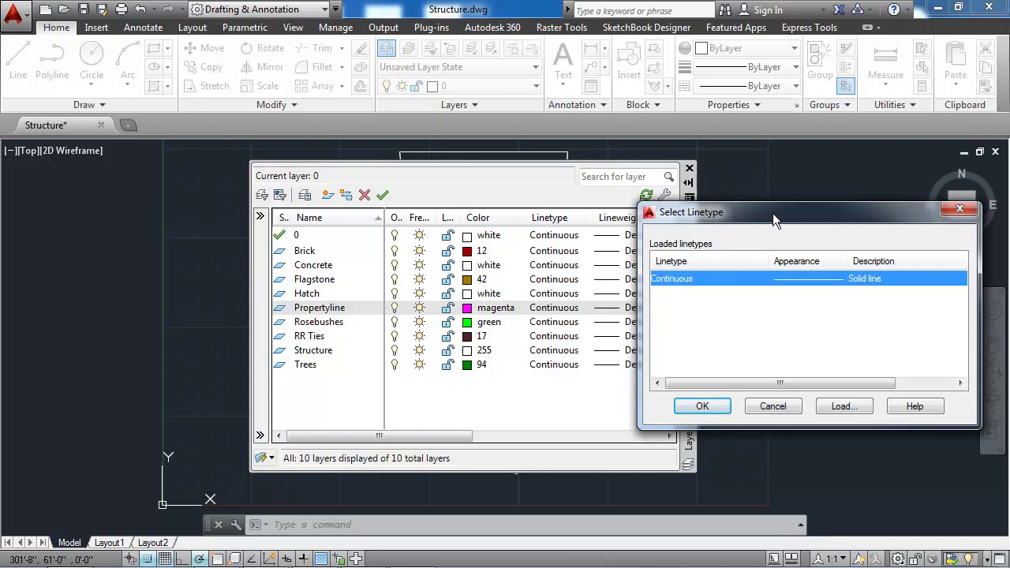
click(841, 404)
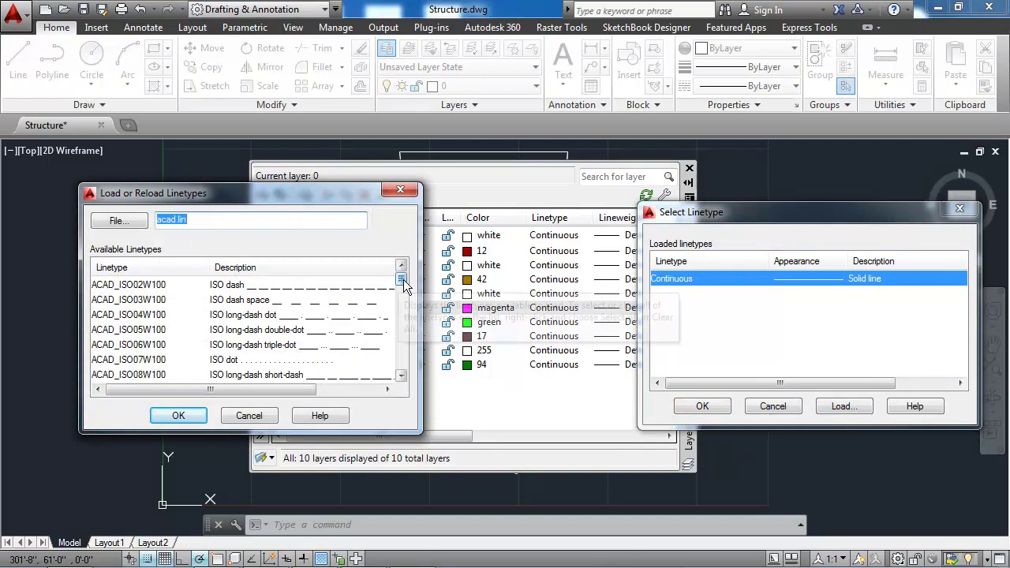
scroll(385, 312, down, 5)
scroll(387, 319, down, 3)
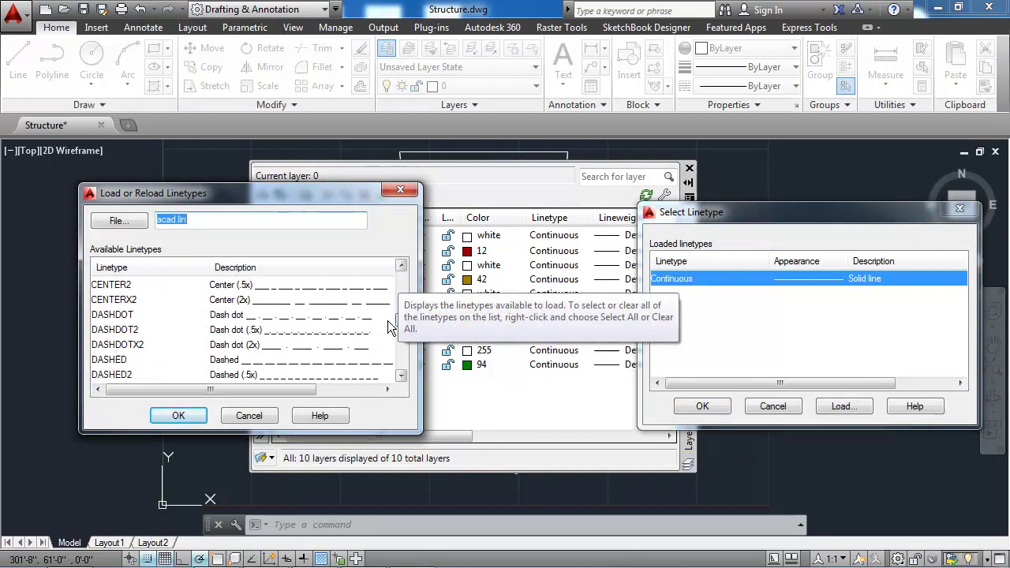
scroll(395, 339, down, 3)
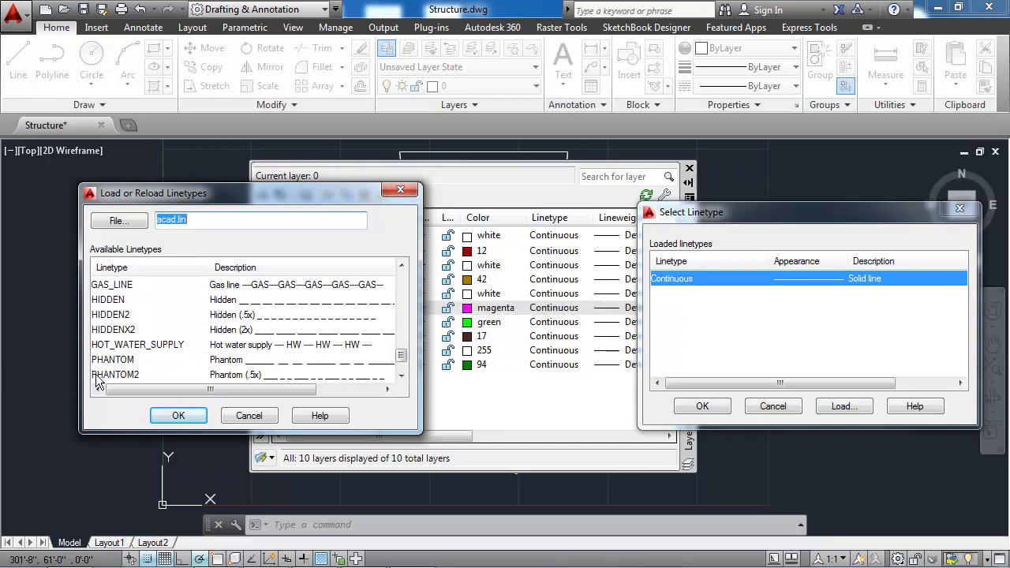
click(125, 360)
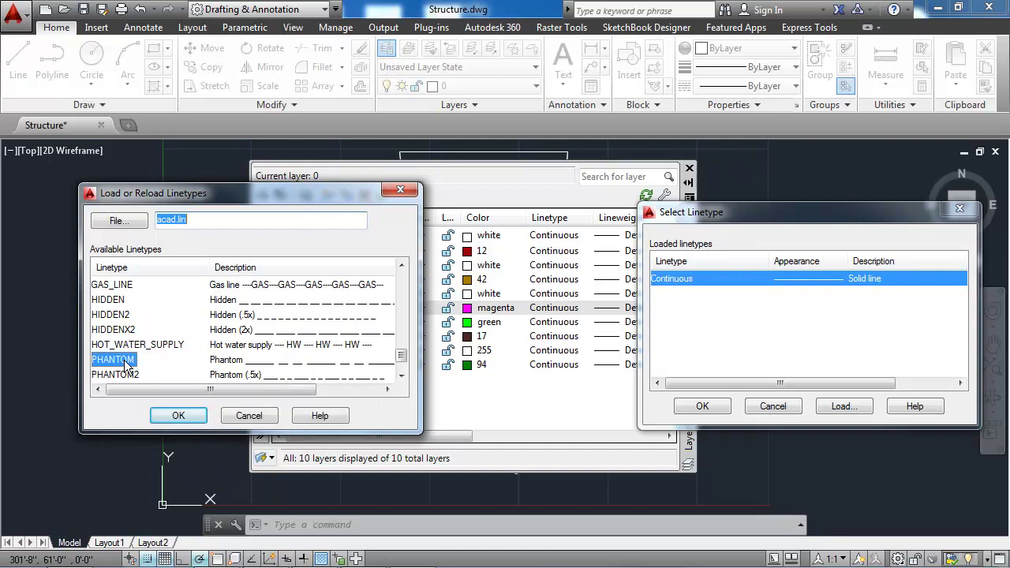
click(182, 415)
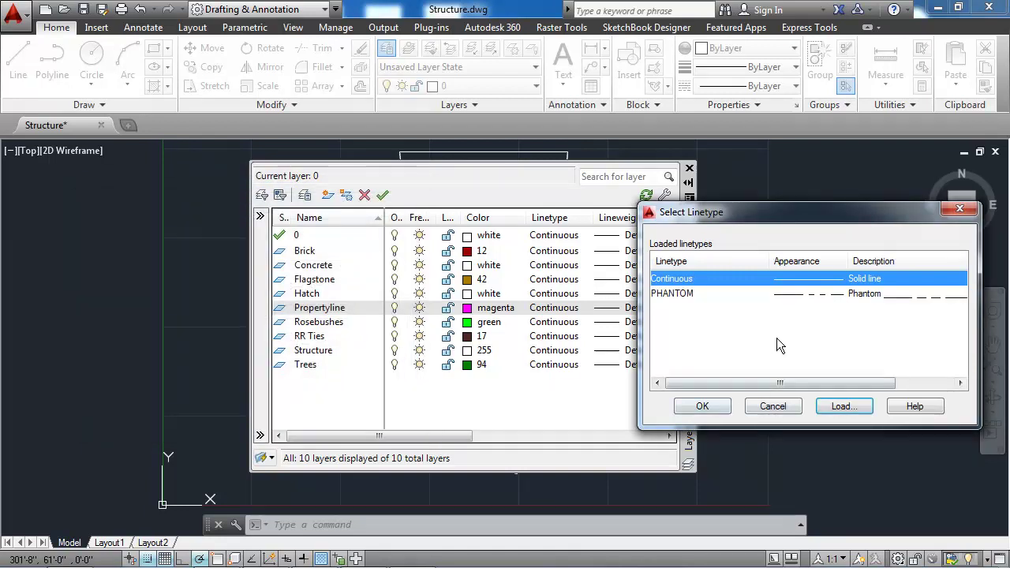
click(740, 293)
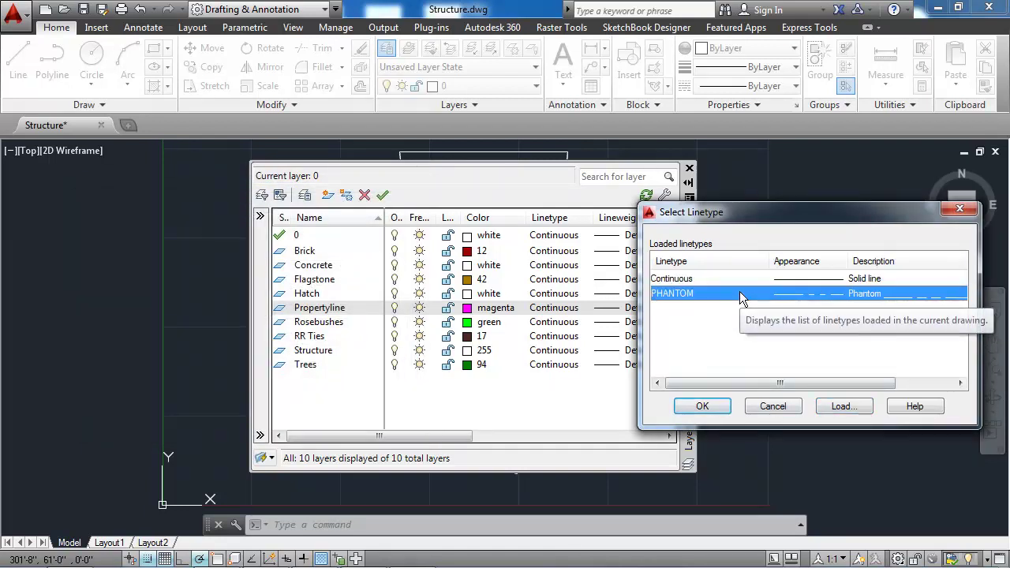
click(702, 405)
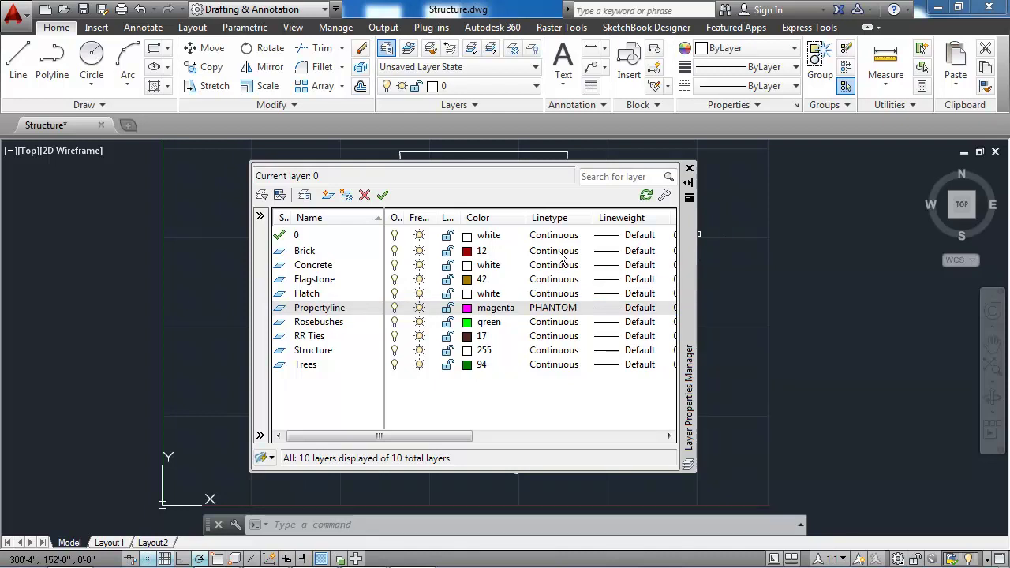
- Assign lineweights of 0.25 mm to Brick, 0.30 mm to Concrete and 0.25 mm to Flagstone
click(638, 251)
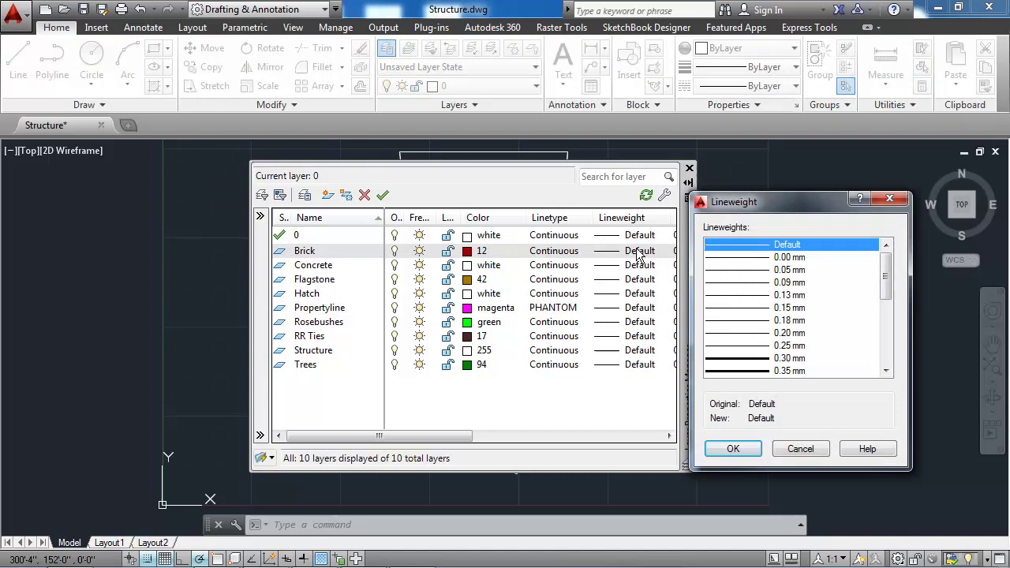
drag(888, 272, 889, 293)
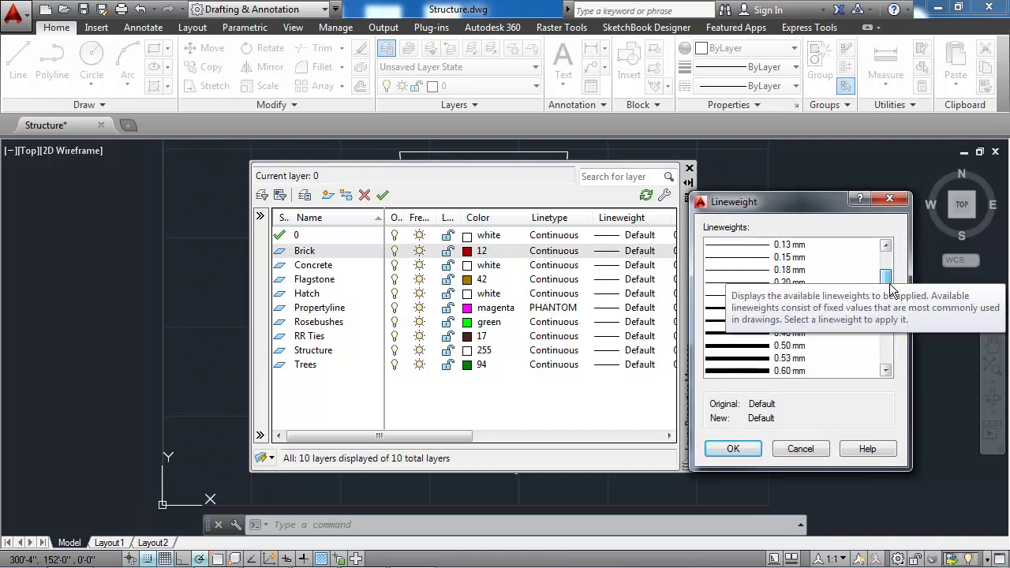
click(712, 319)
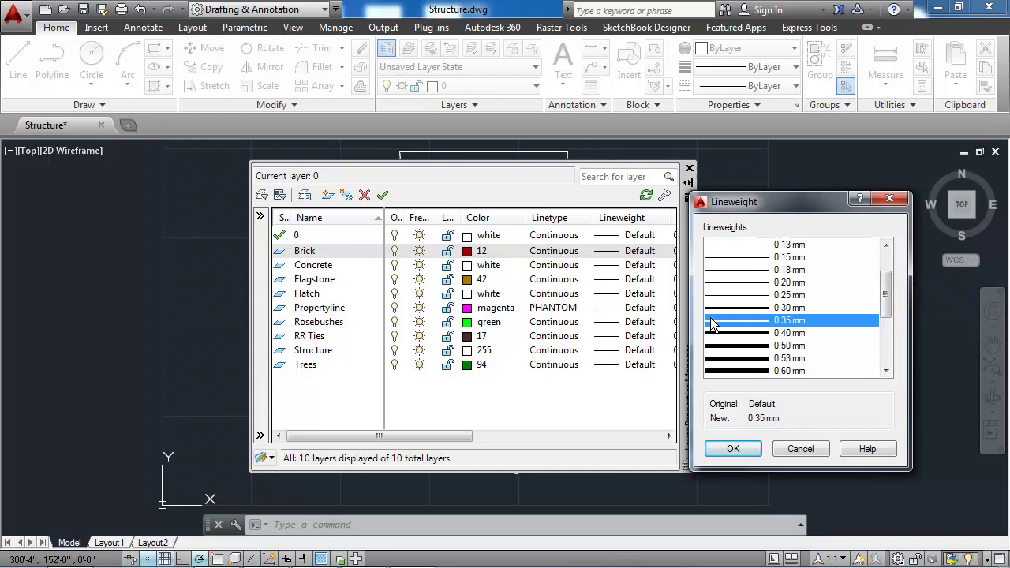
click(724, 297)
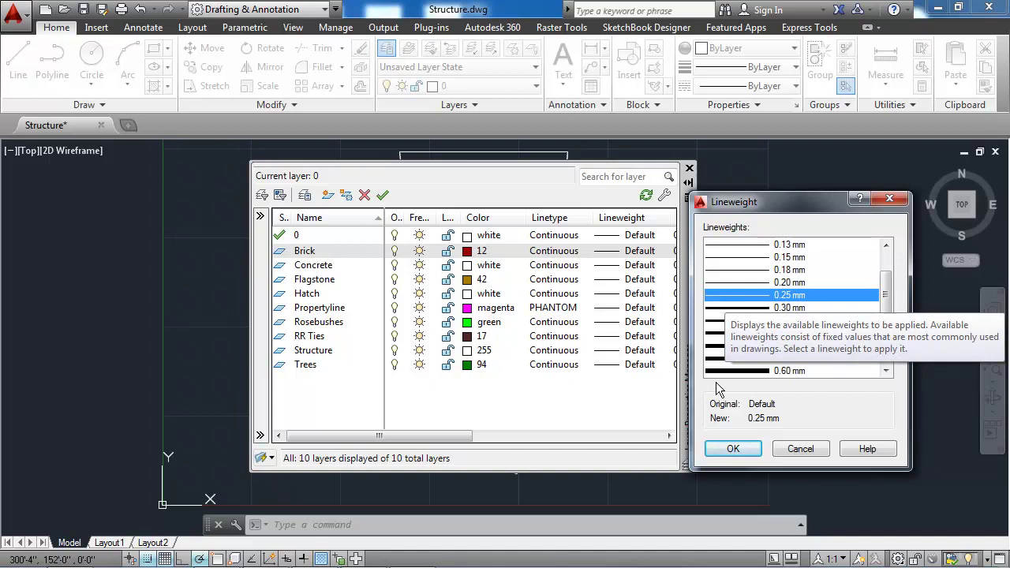
click(733, 449)
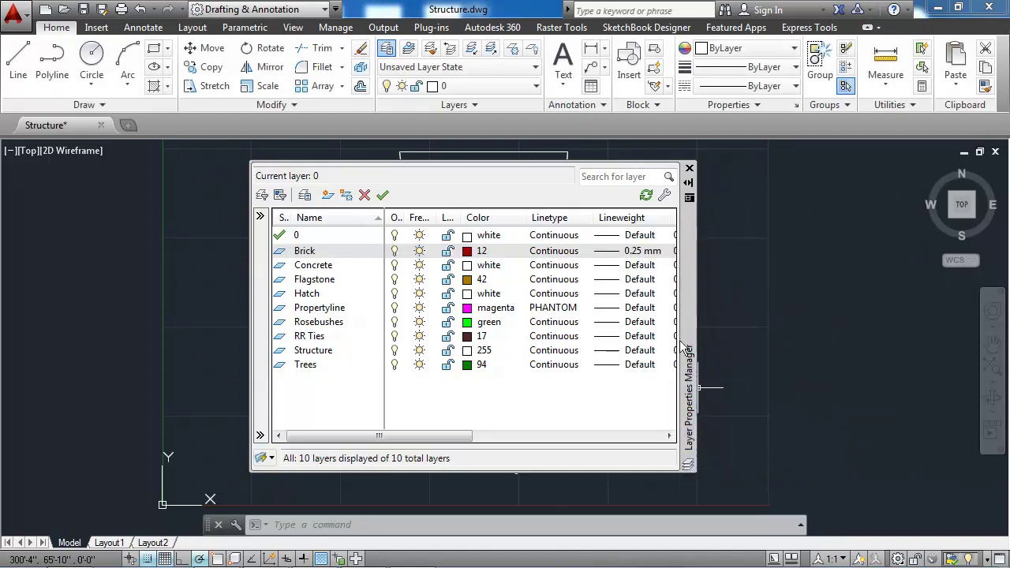
click(635, 269)
click(635, 269)
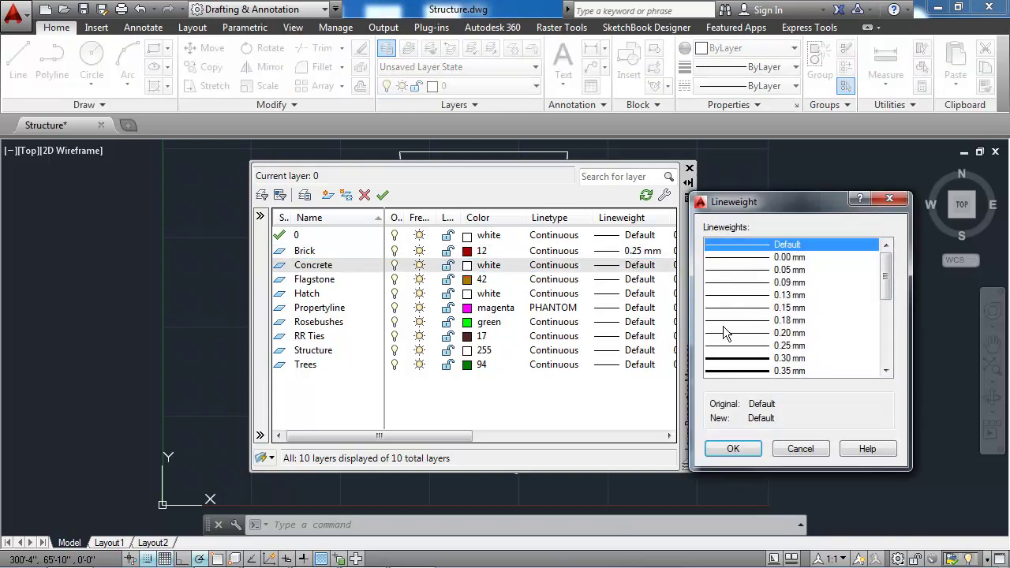
click(742, 358)
click(732, 451)
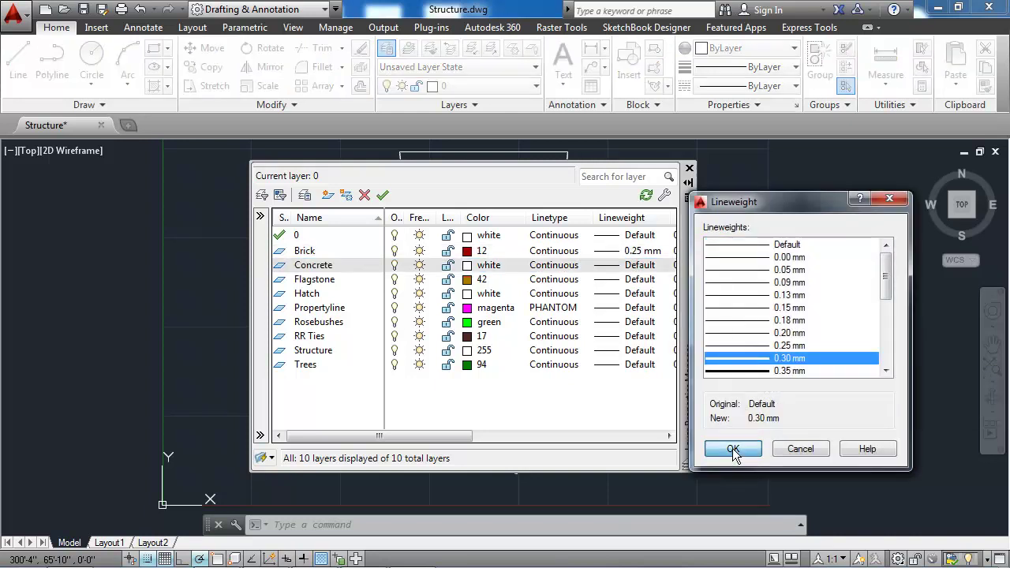
click(637, 281)
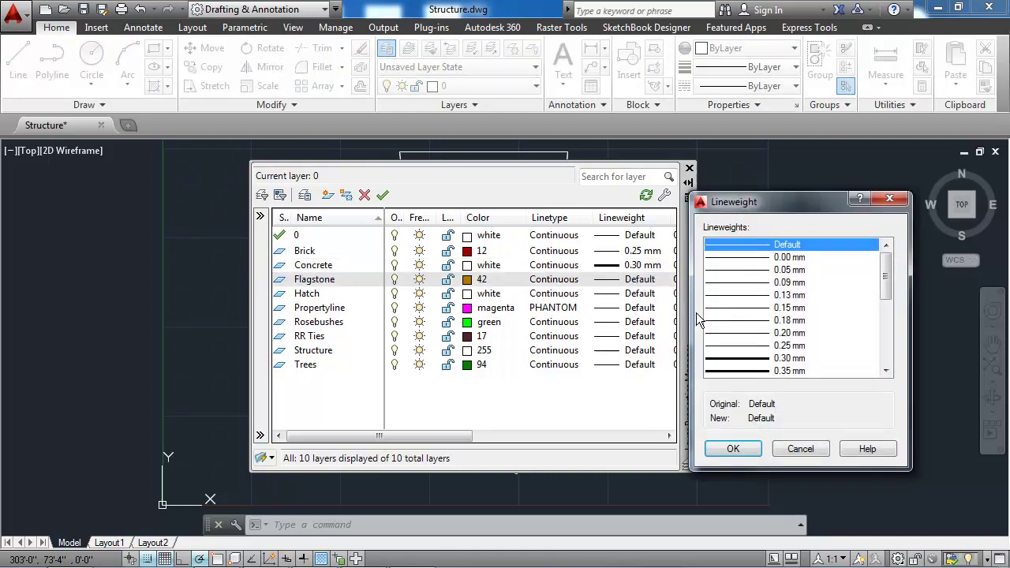
click(732, 347)
click(740, 453)
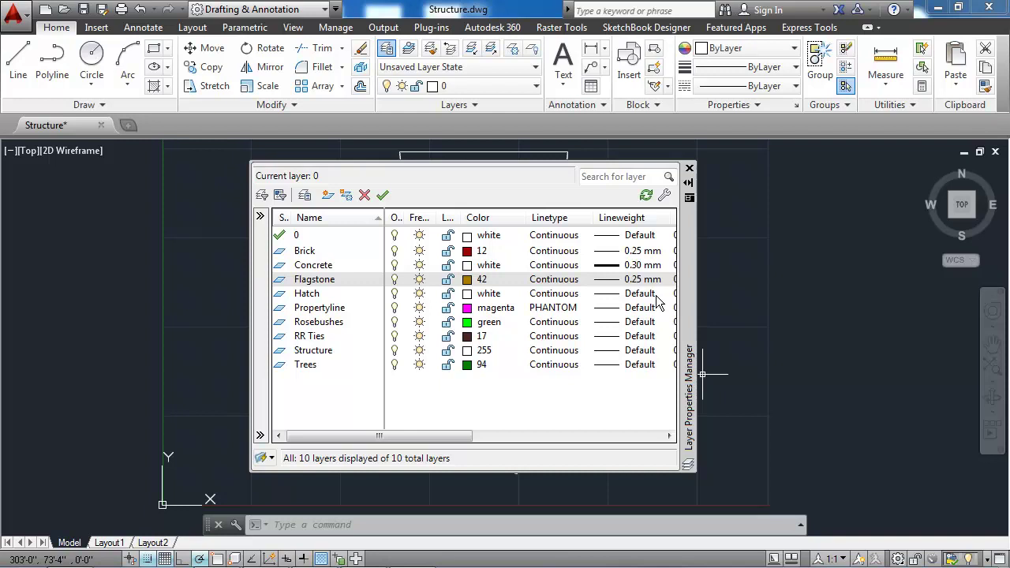
- Set lineweights: Propertyline 0.70 mm, Rosebushes 0.25 mm, RR Ties 0.50 mm
click(650, 314)
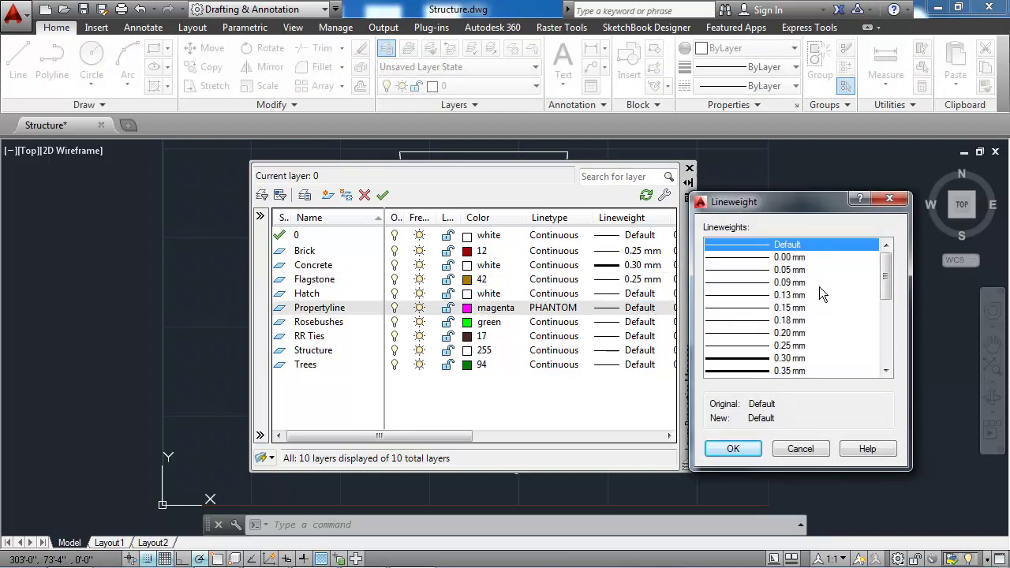
drag(887, 282, 888, 306)
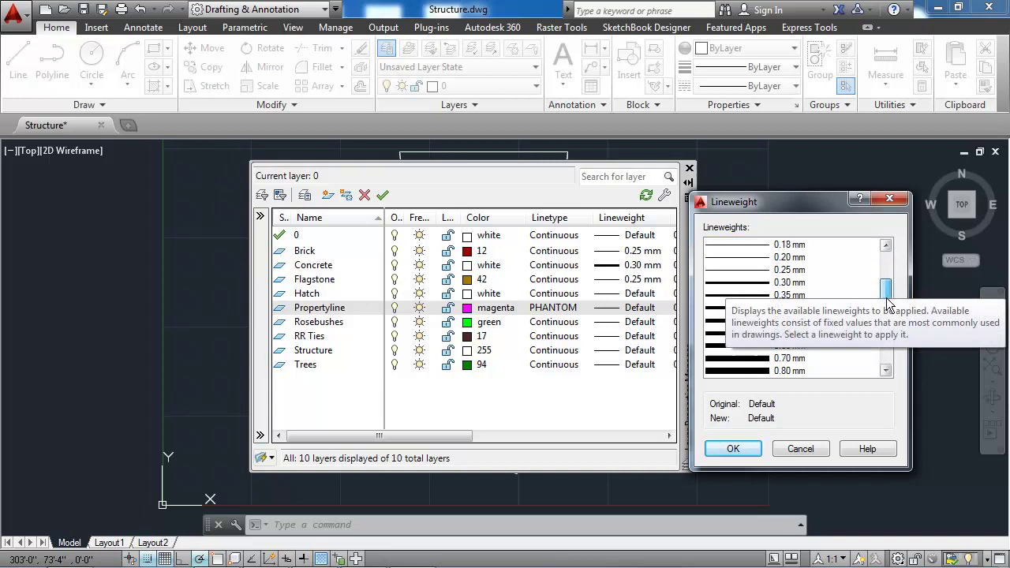
click(732, 357)
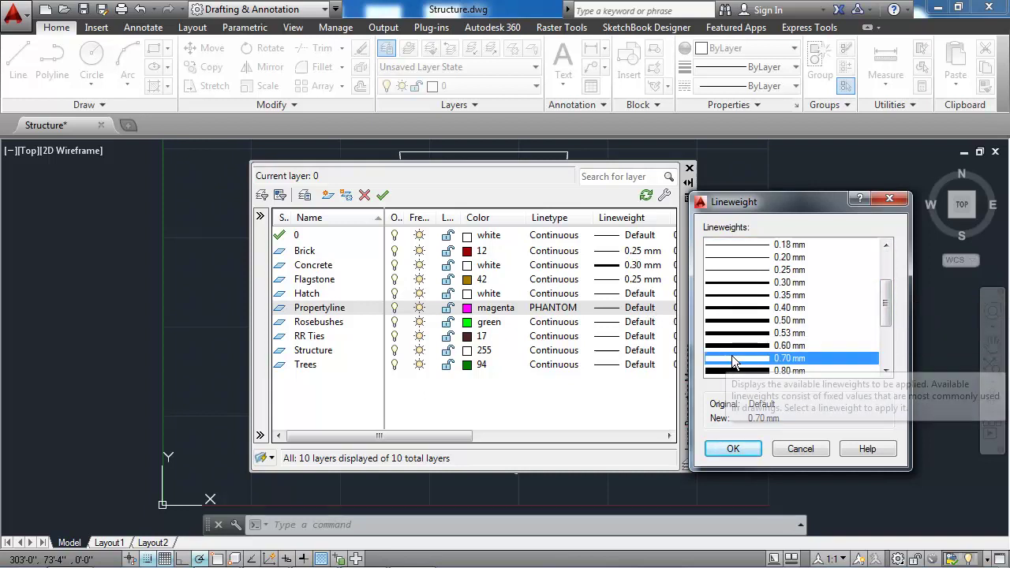
click(733, 450)
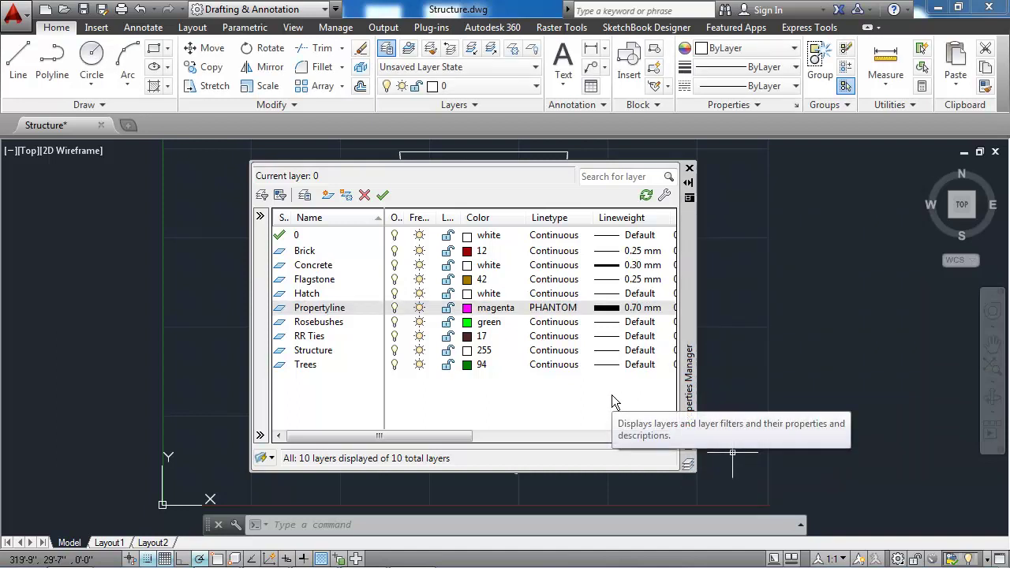
click(648, 325)
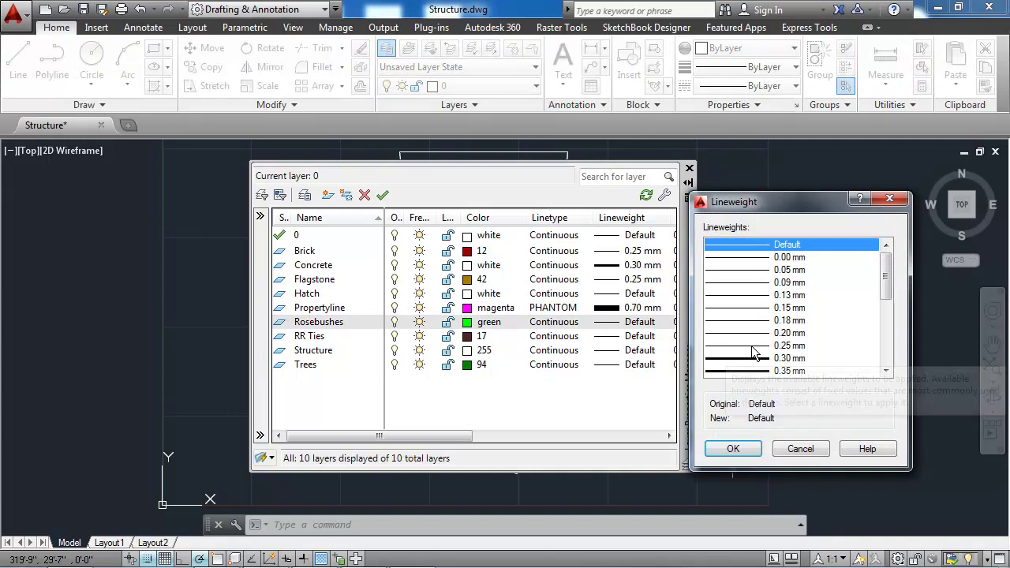
click(752, 347)
click(730, 450)
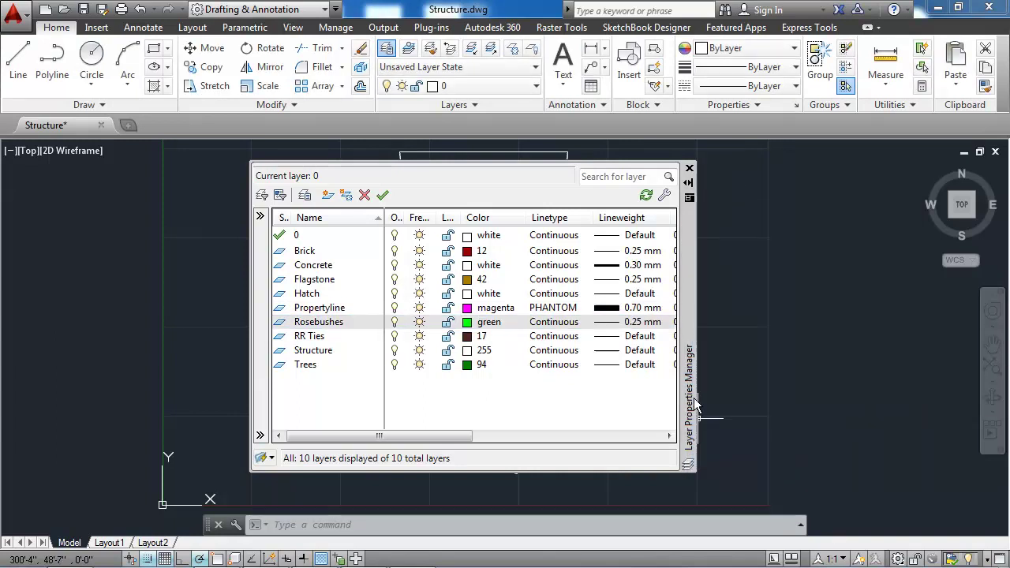
click(644, 338)
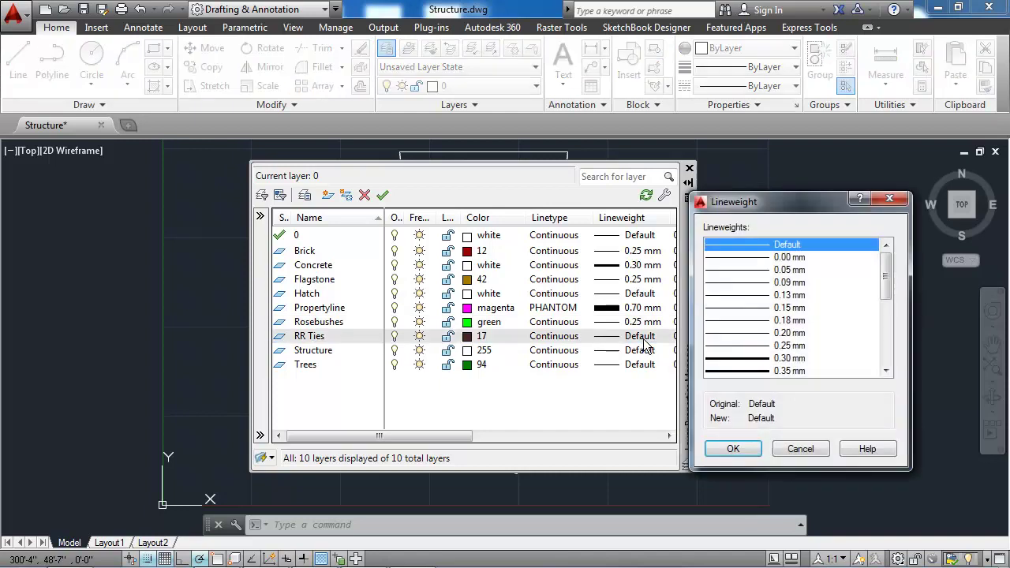
click(886, 371)
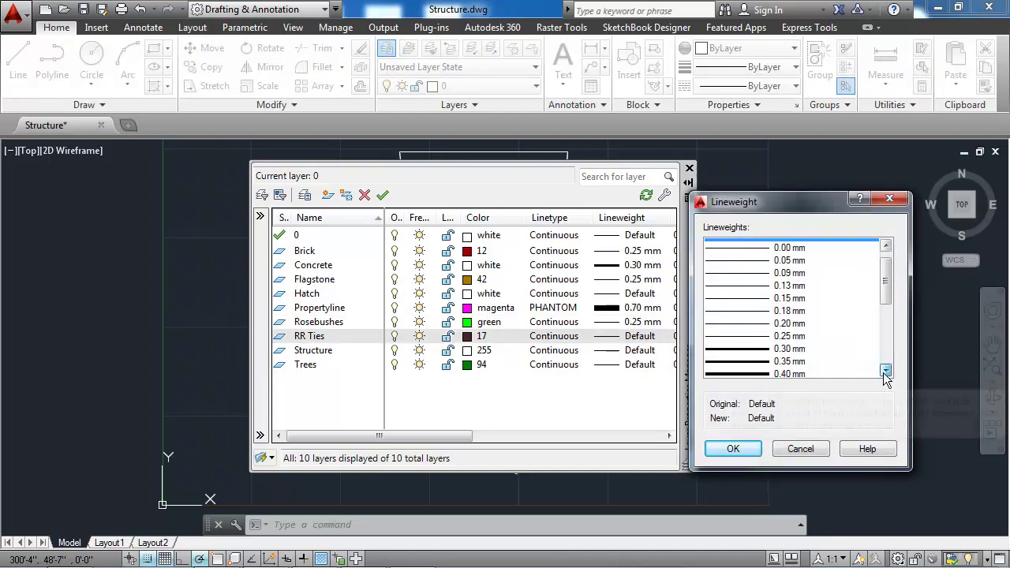
click(885, 371)
click(758, 371)
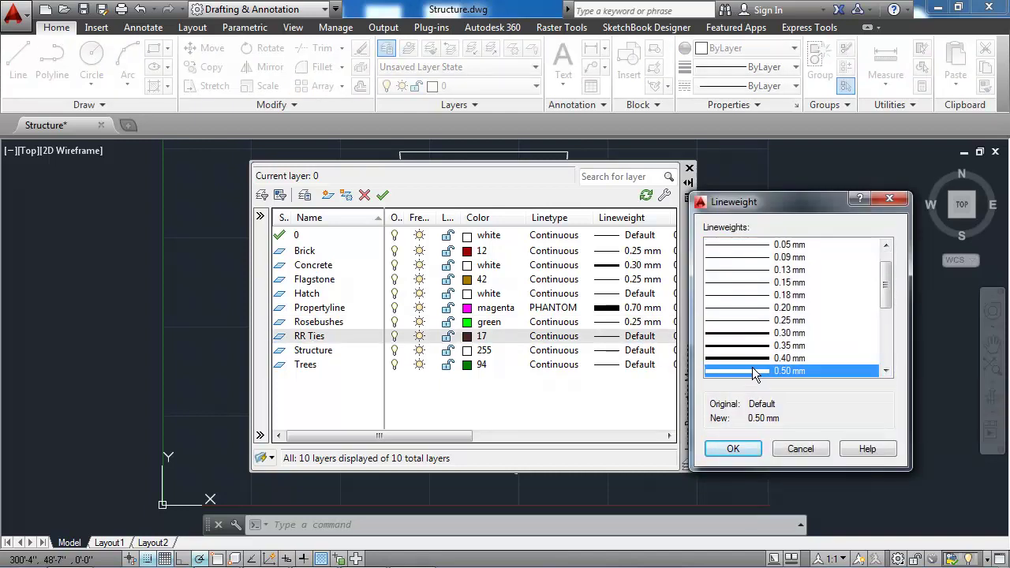
click(732, 449)
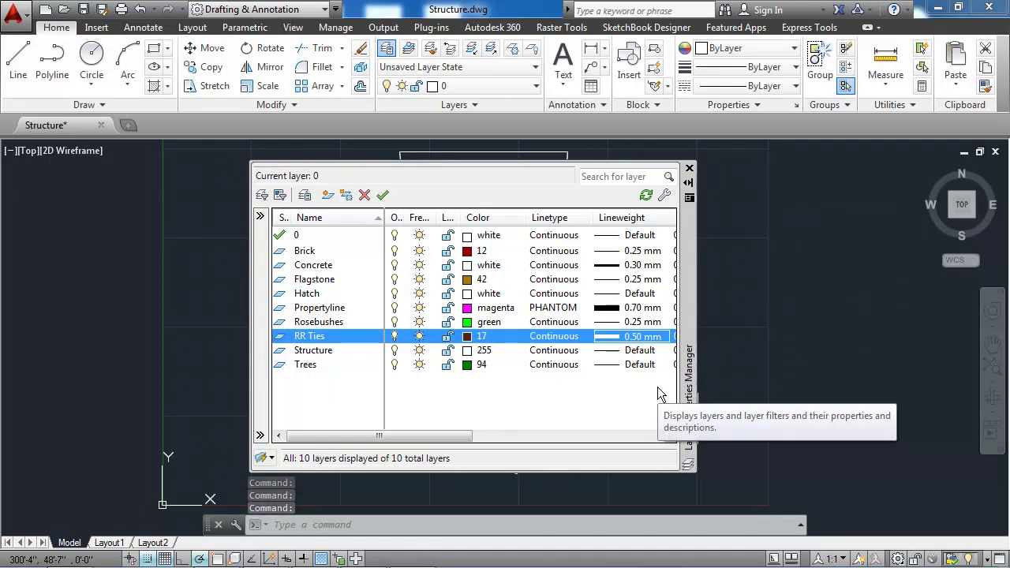
- Give the Structure layer a 0.50 mm lineweight and the Trees layer 0.40 mm
click(643, 352)
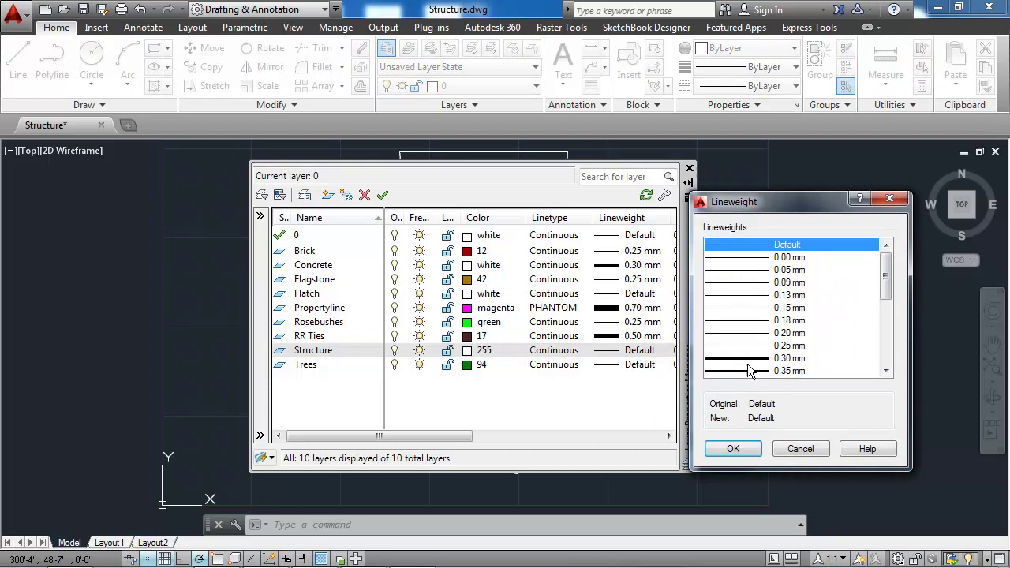
click(886, 370)
click(886, 370)
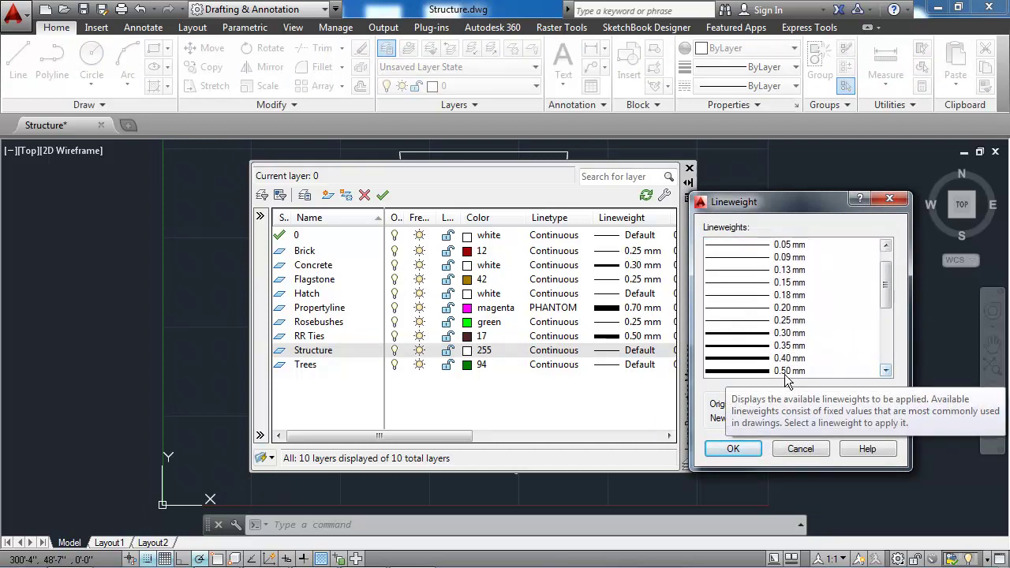
click(750, 372)
double_click(749, 377)
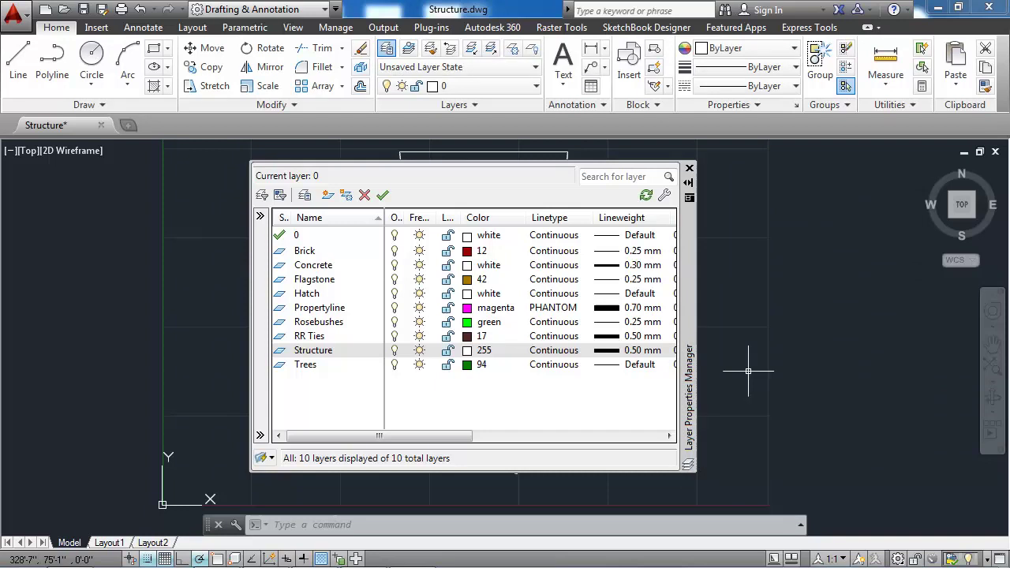
click(641, 369)
click(641, 370)
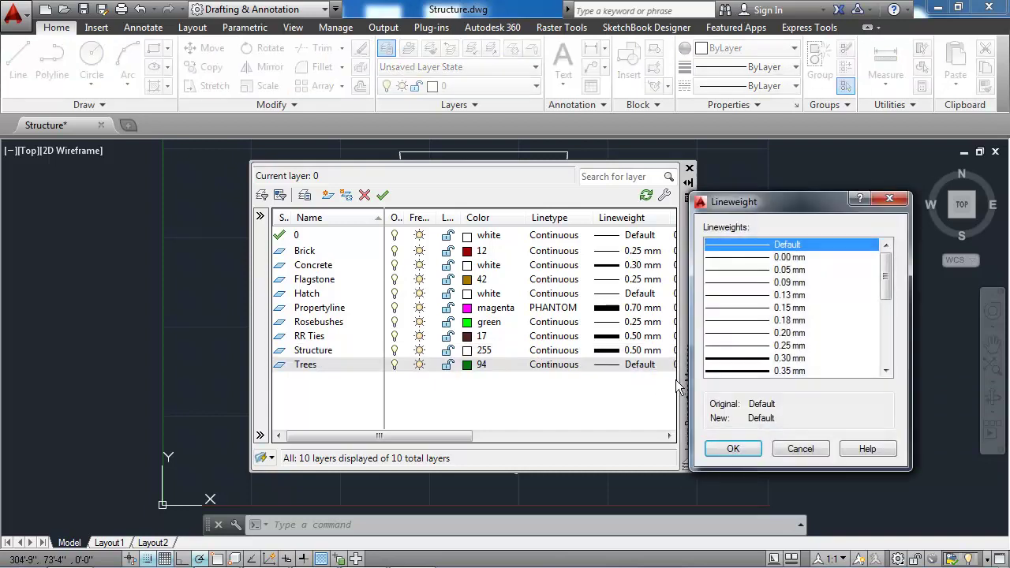
click(887, 371)
click(886, 371)
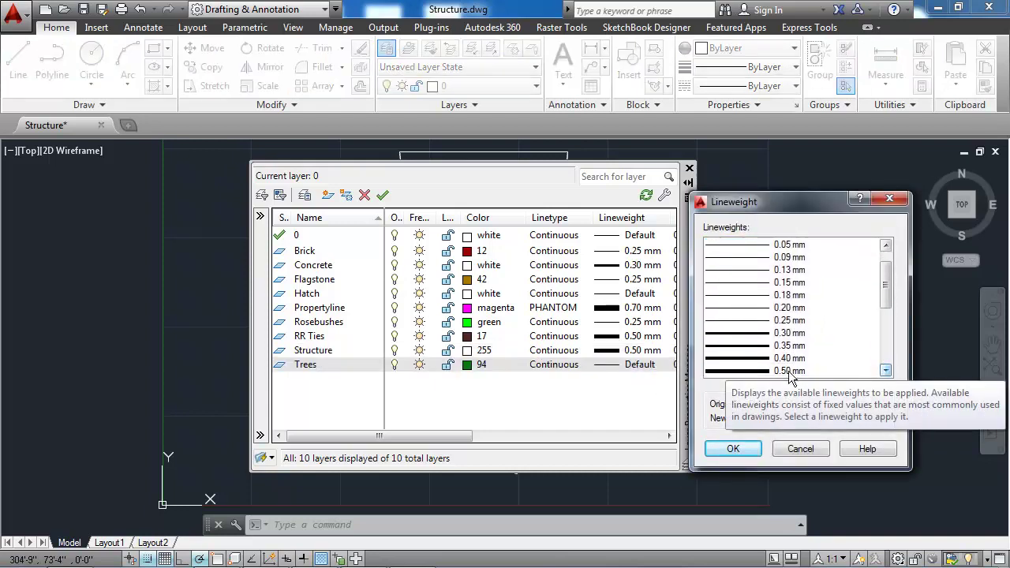
click(790, 359)
click(732, 449)
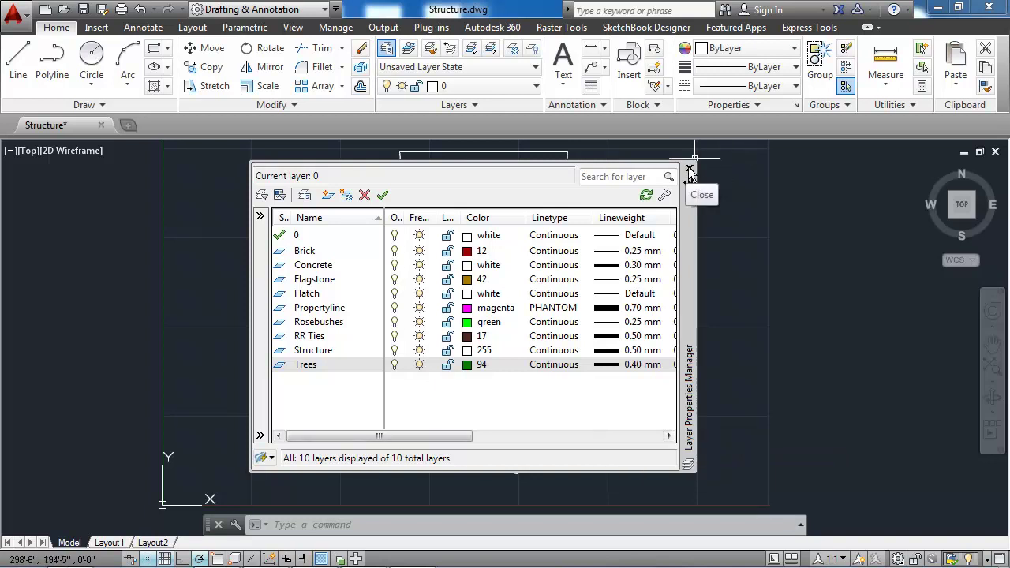
- Close the layer settings and make Propertyline the current layer
click(689, 169)
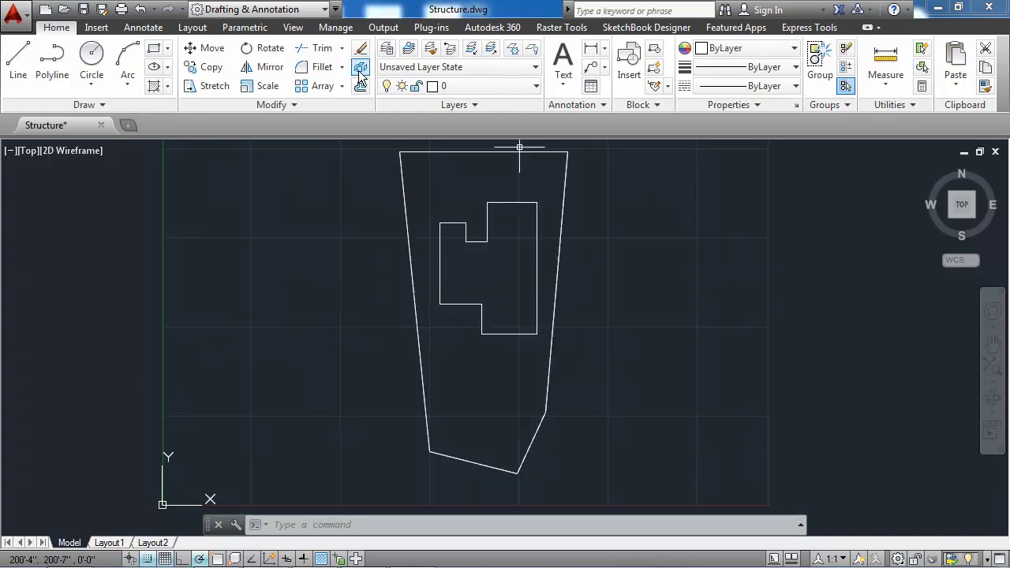
click(446, 86)
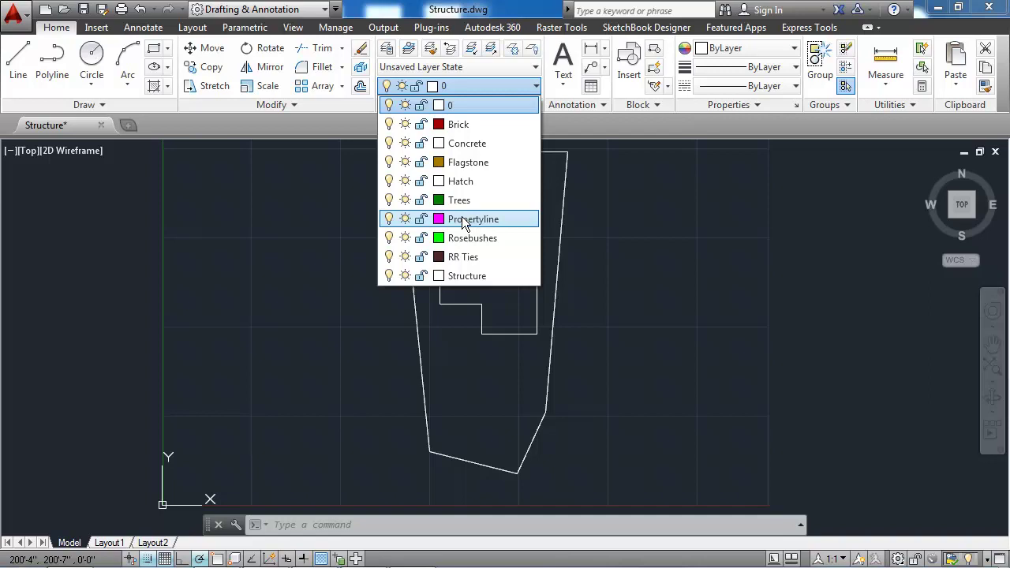
click(463, 222)
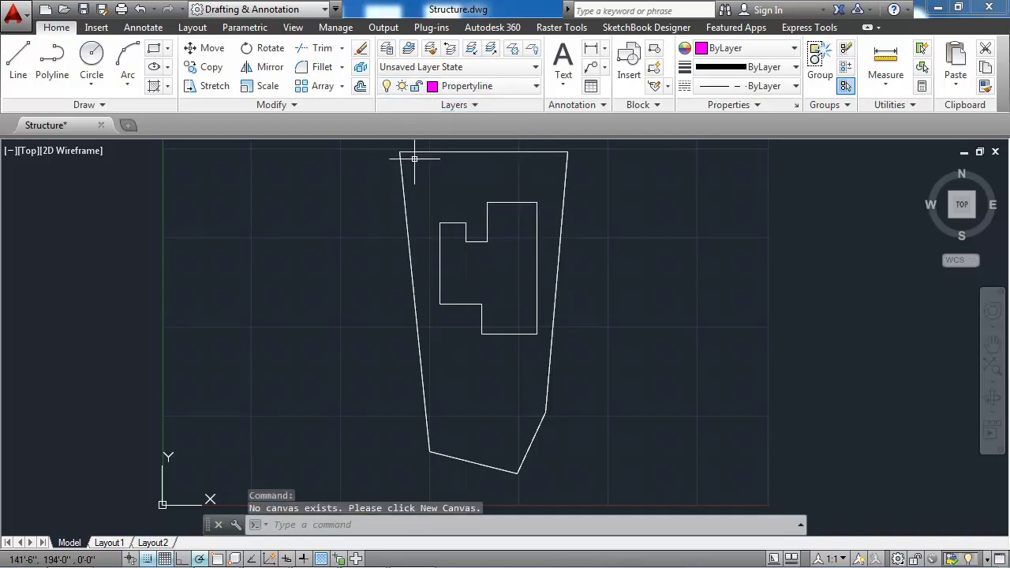
- Draw a vertical line left of the site boundary on the Propertyline layer
click(19, 56)
click(314, 165)
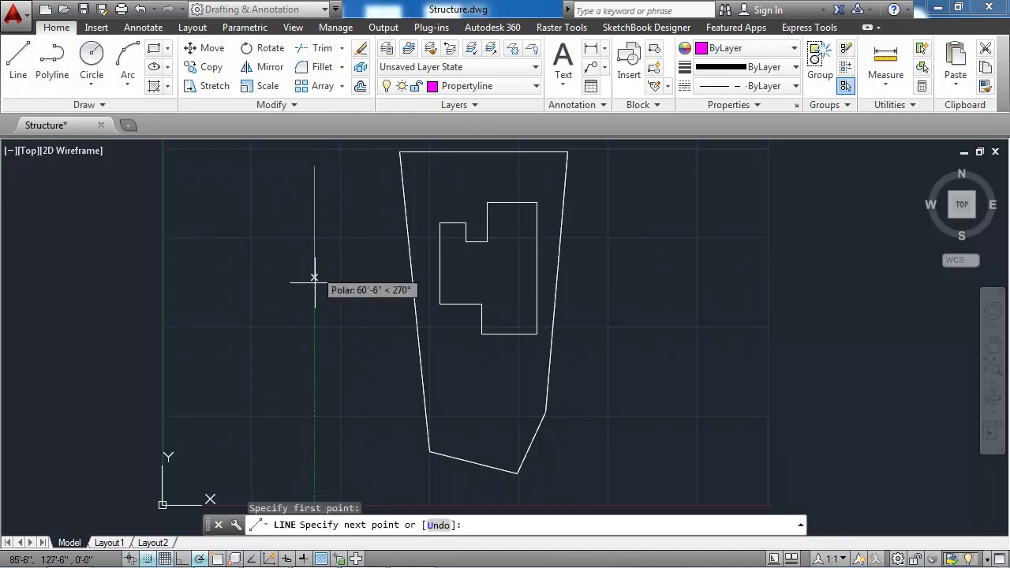
click(314, 464)
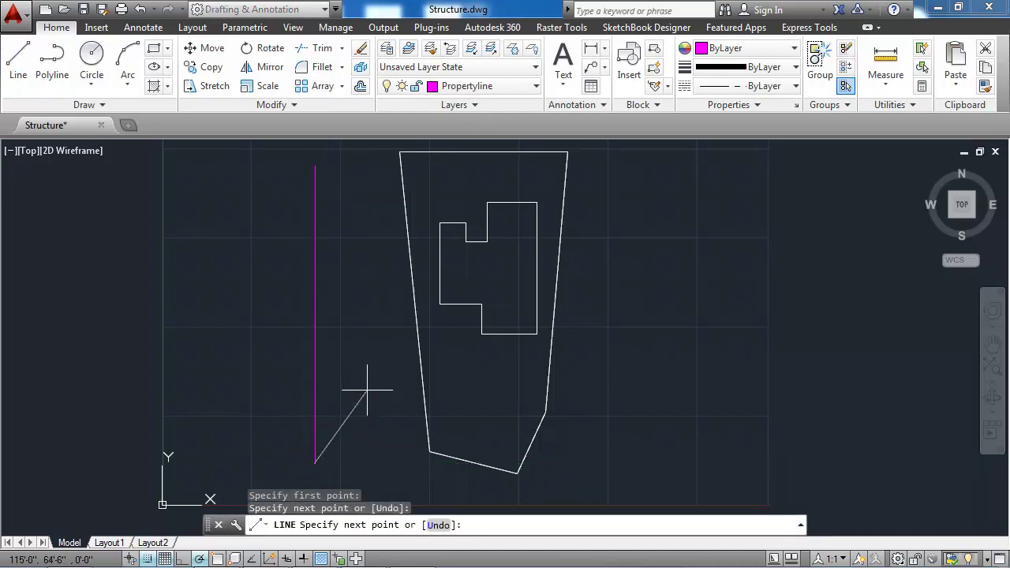
key(Return)
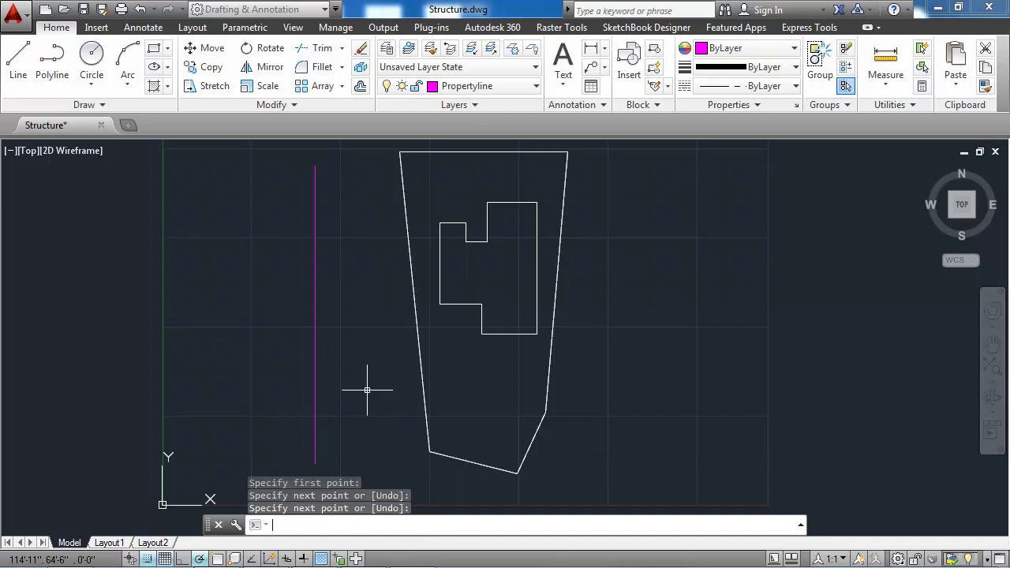
- Toggle lineweight display off and on to compare, leaving the 0.70 mm line shown thick
click(307, 558)
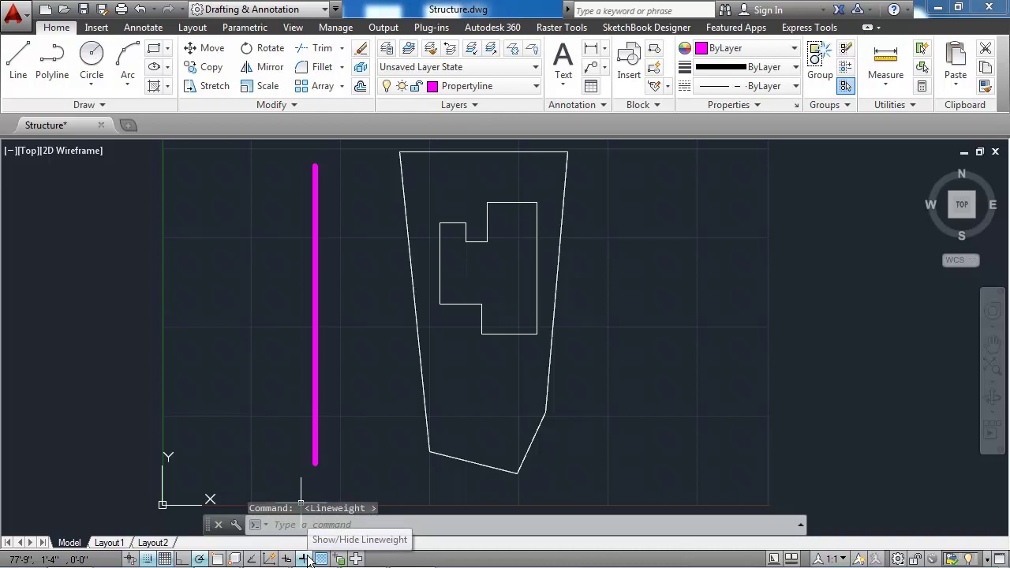
click(307, 558)
click(307, 558)
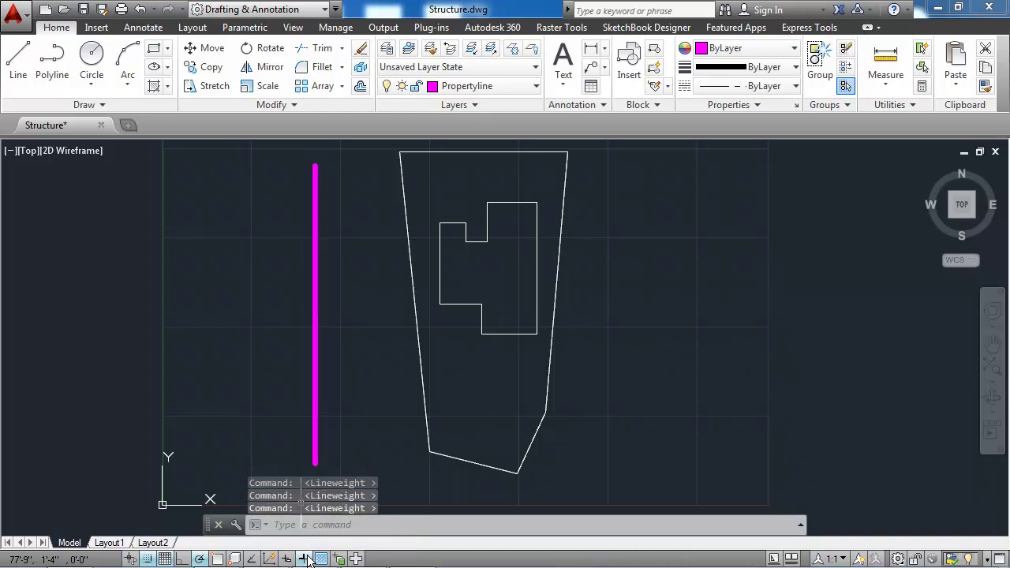
click(307, 558)
click(307, 558)
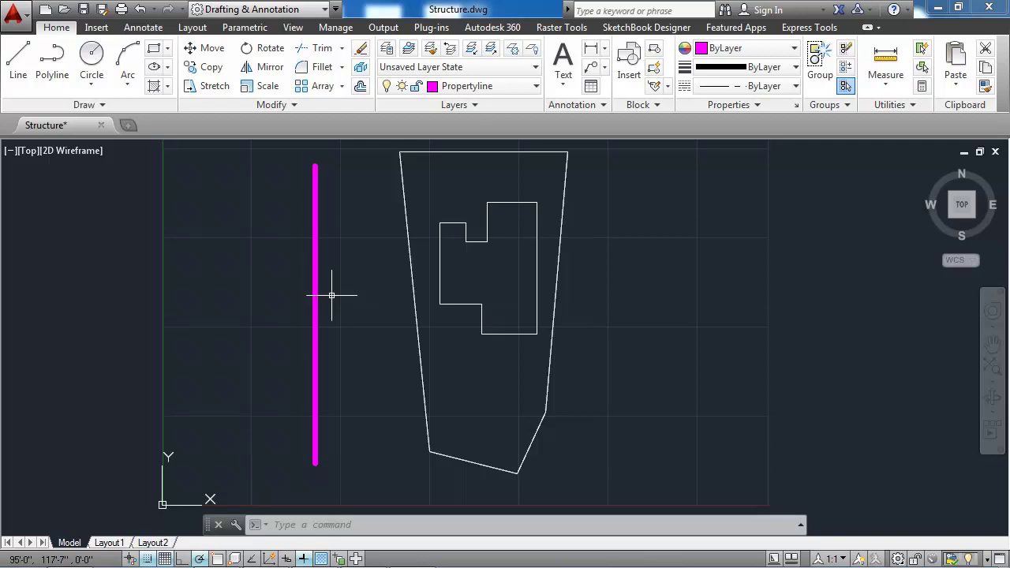
- Set the linetype scale to 120 with LTS and zoom in to check the phantom dashes
click(315, 523)
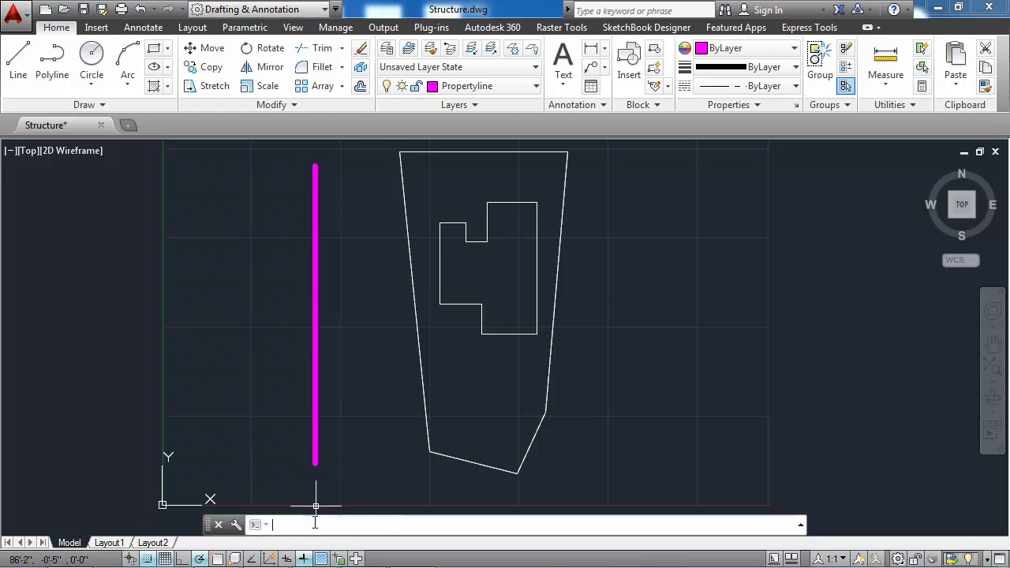
text(lts)
key(Return)
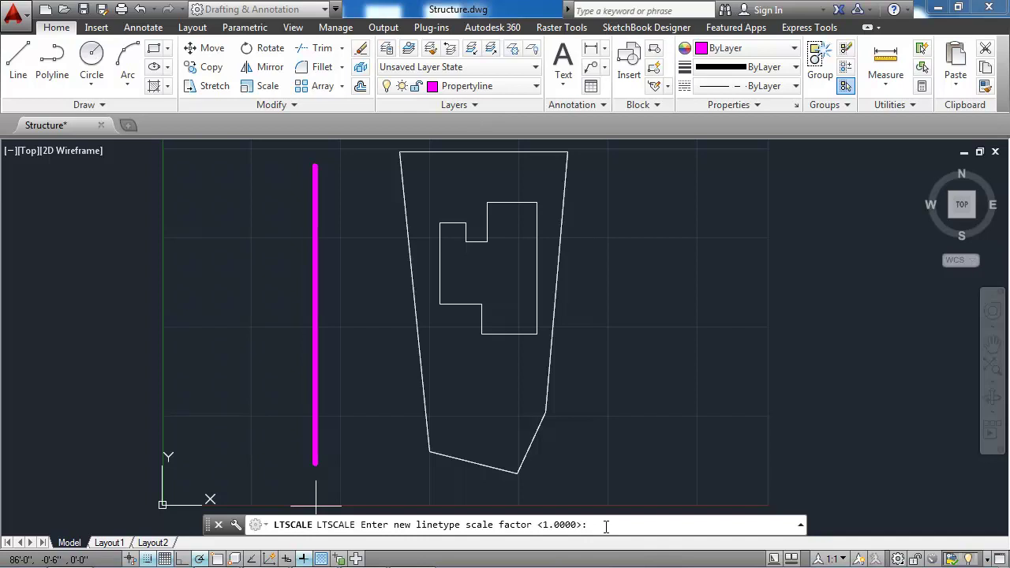
text(120)
key(Return)
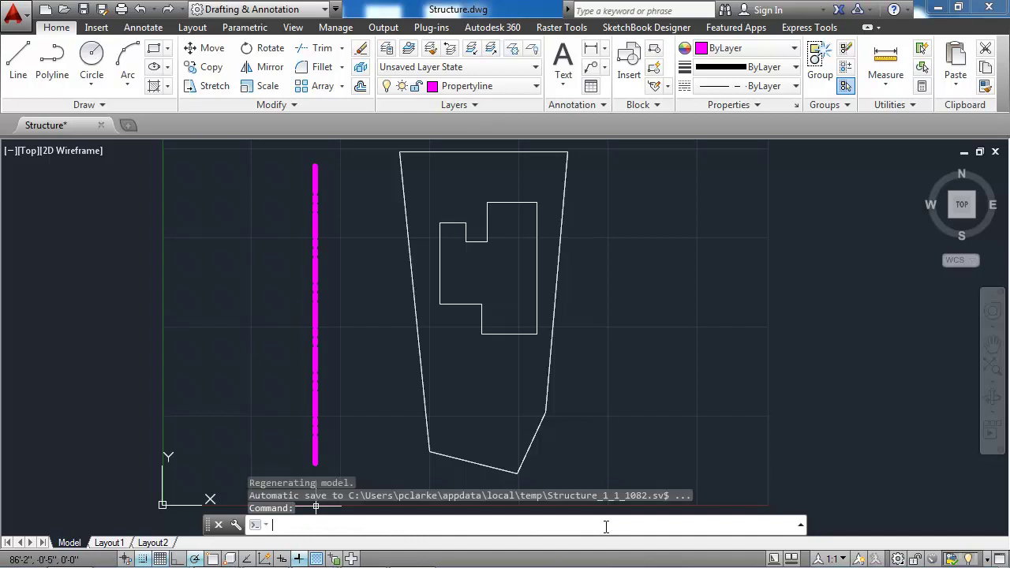
scroll(329, 247, up, 2)
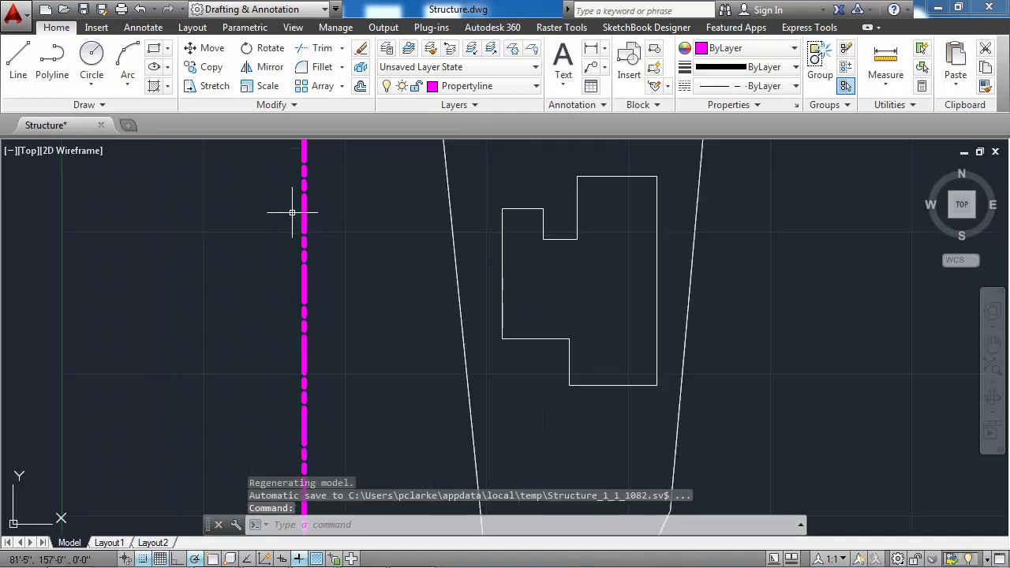
scroll(291, 293, up, 2)
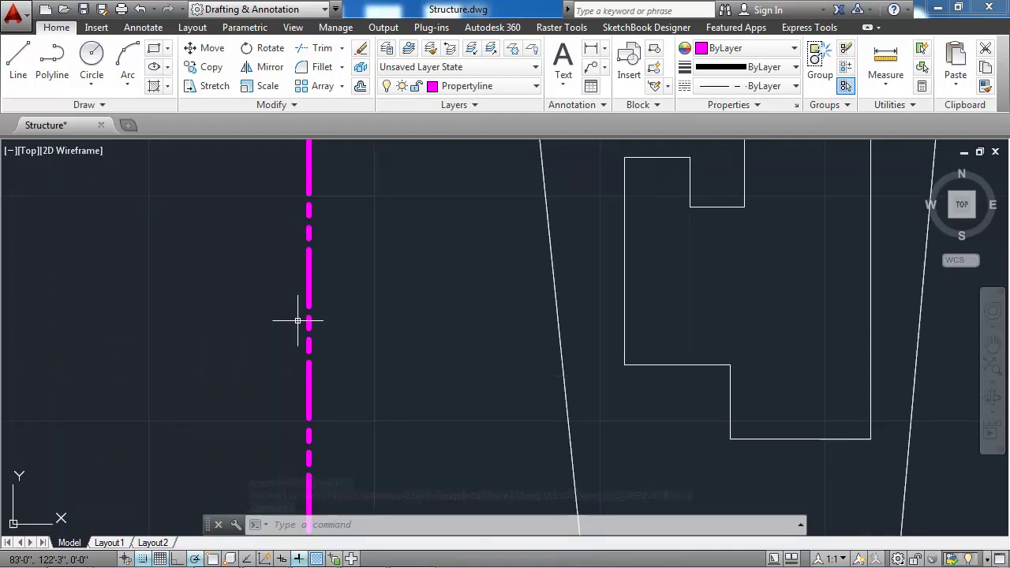
scroll(308, 323, up, 2)
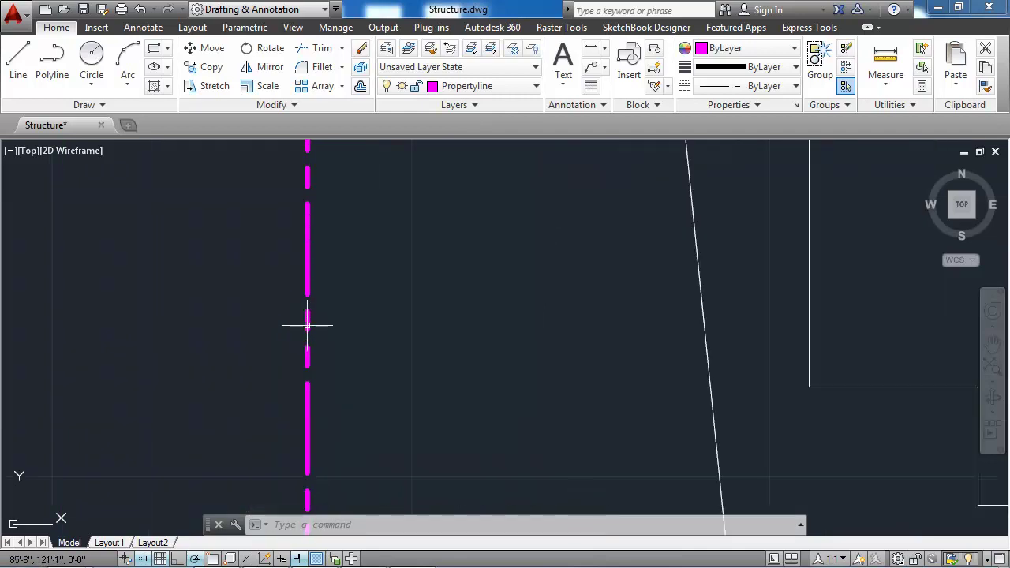
scroll(309, 323, down, 2)
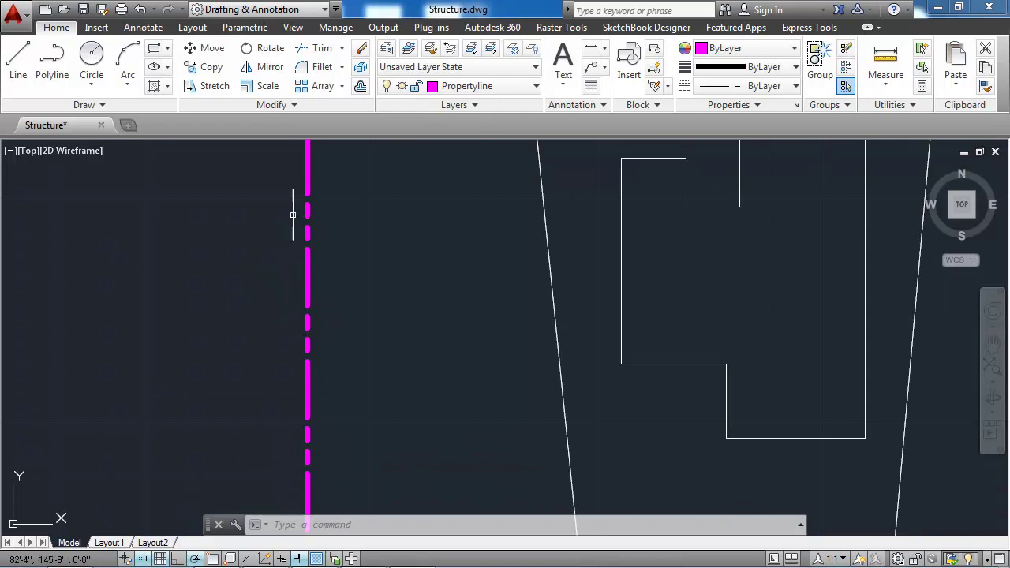
- Hide lineweights to see the dash pattern, then rerun LTSCALE and cancel it
click(298, 559)
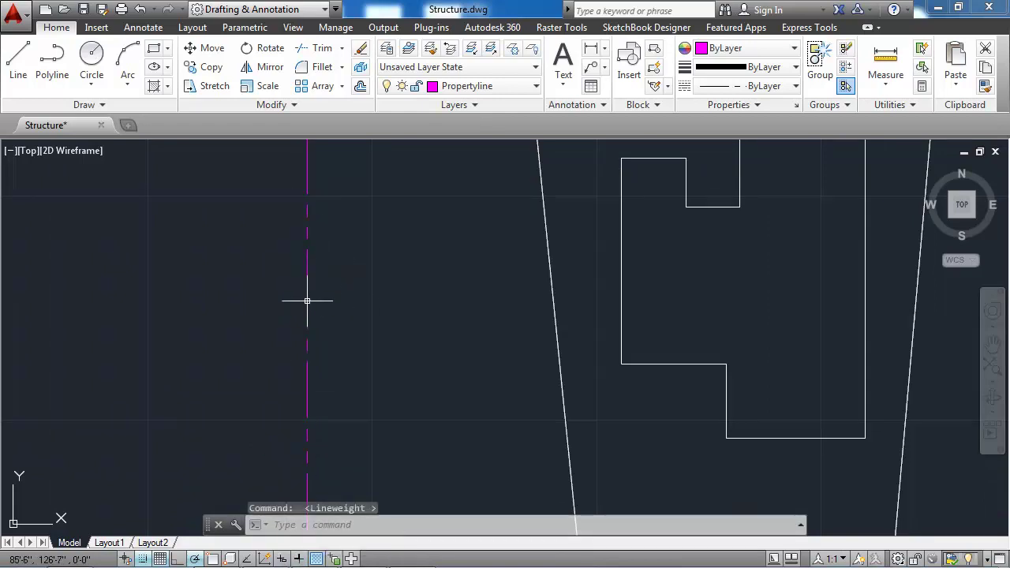
scroll(334, 296, down, 4)
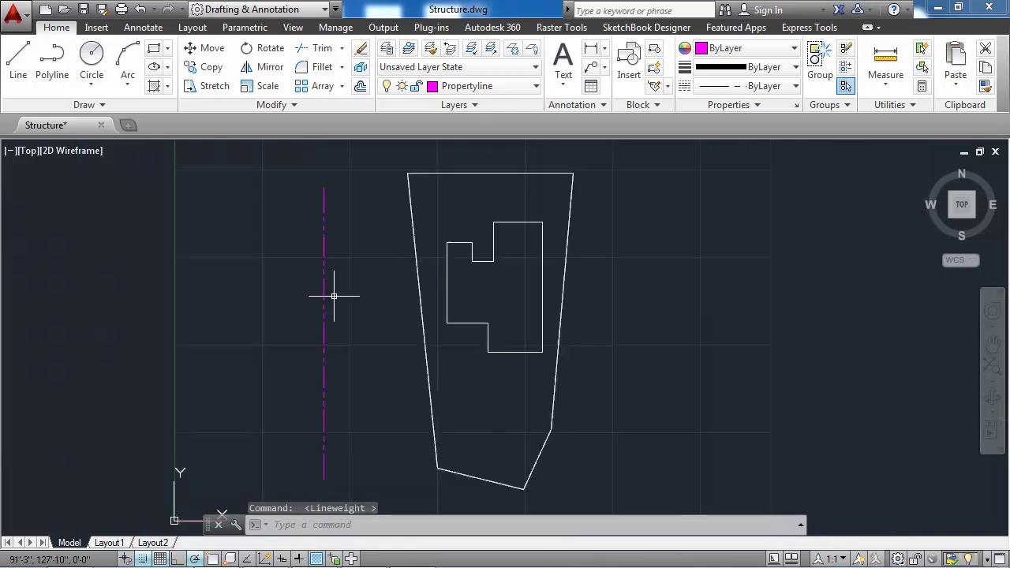
text(lt)
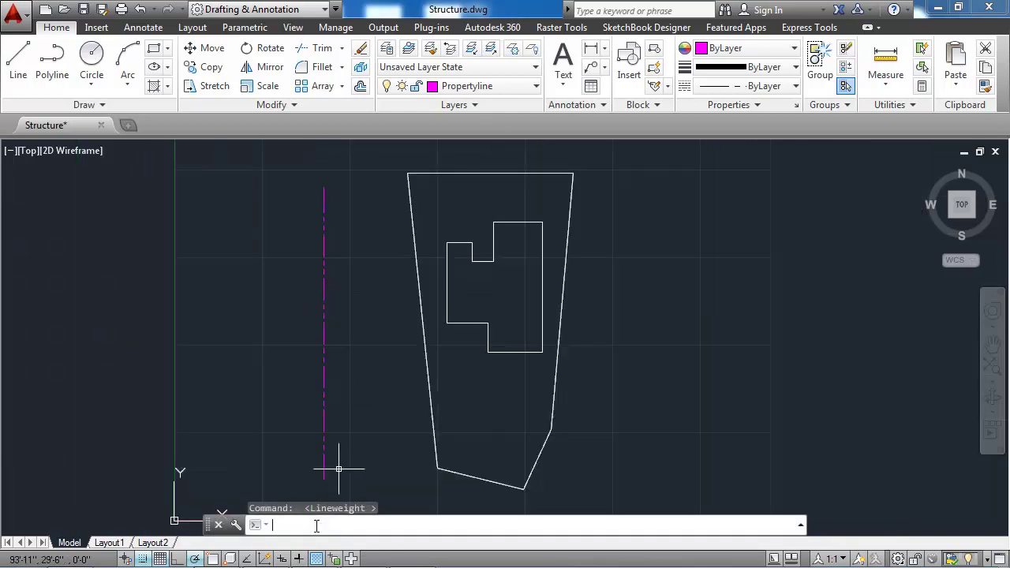
text(s)
key(Return)
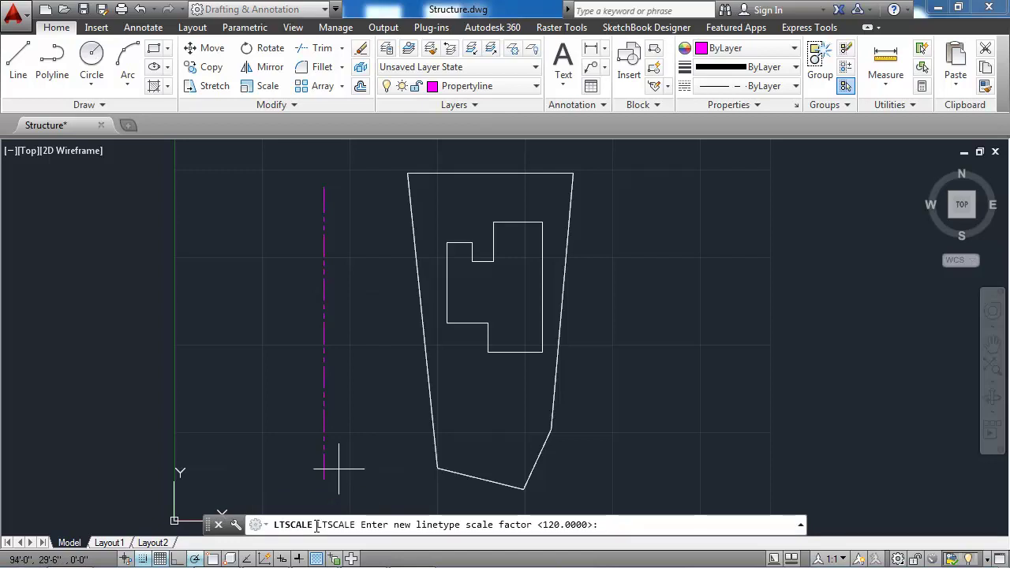
key(Escape)
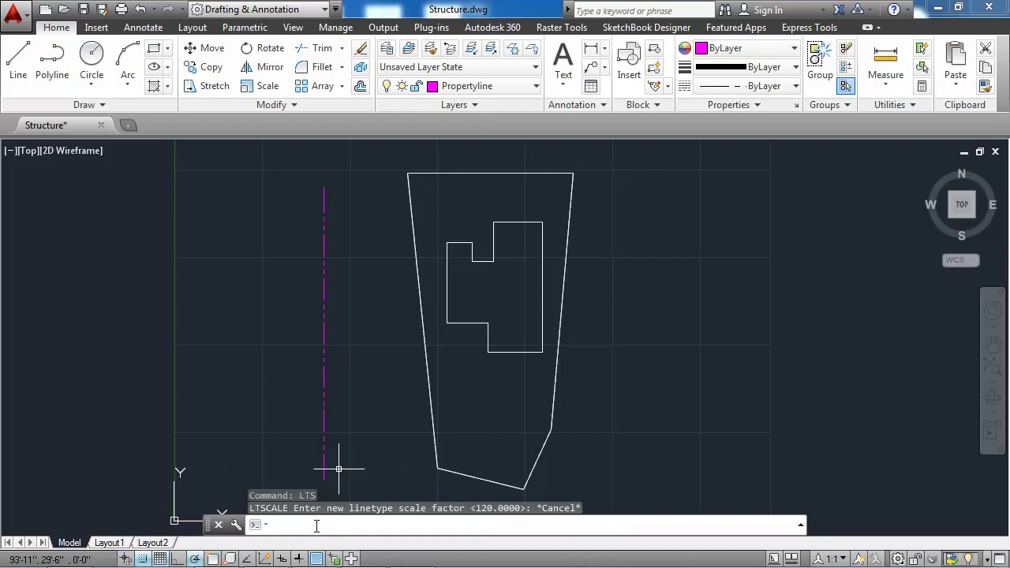
- Reassign the boundary polyline to Propertyline for magenta PHANTOM dashes, and erase the vertical test line
click(491, 172)
mouse_move(490, 174)
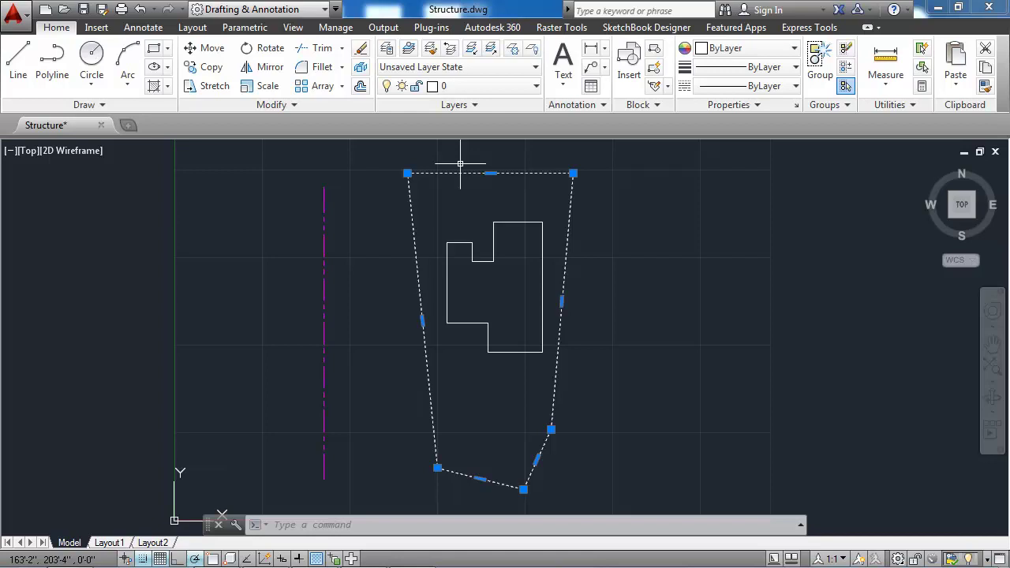
click(461, 85)
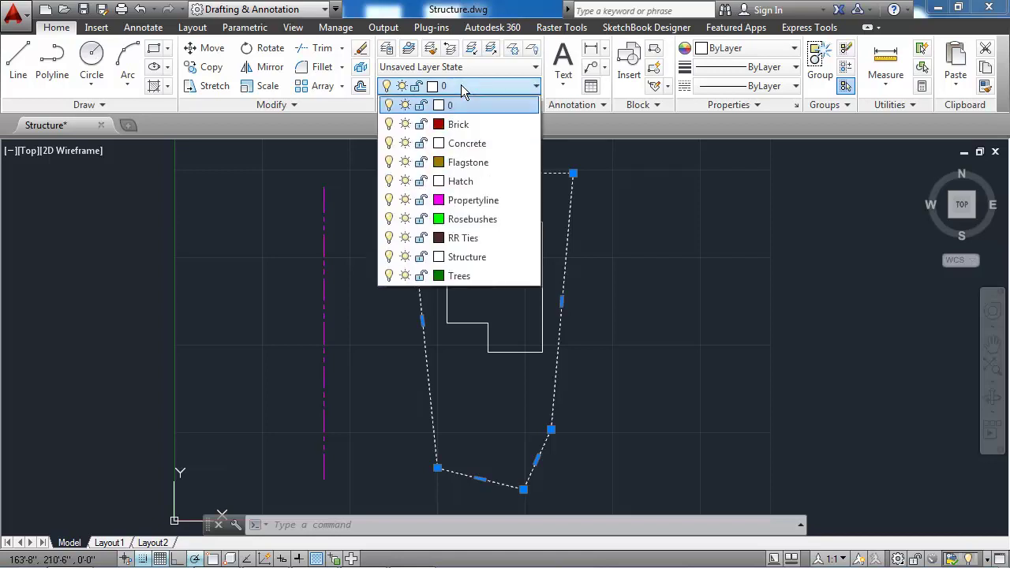
click(473, 201)
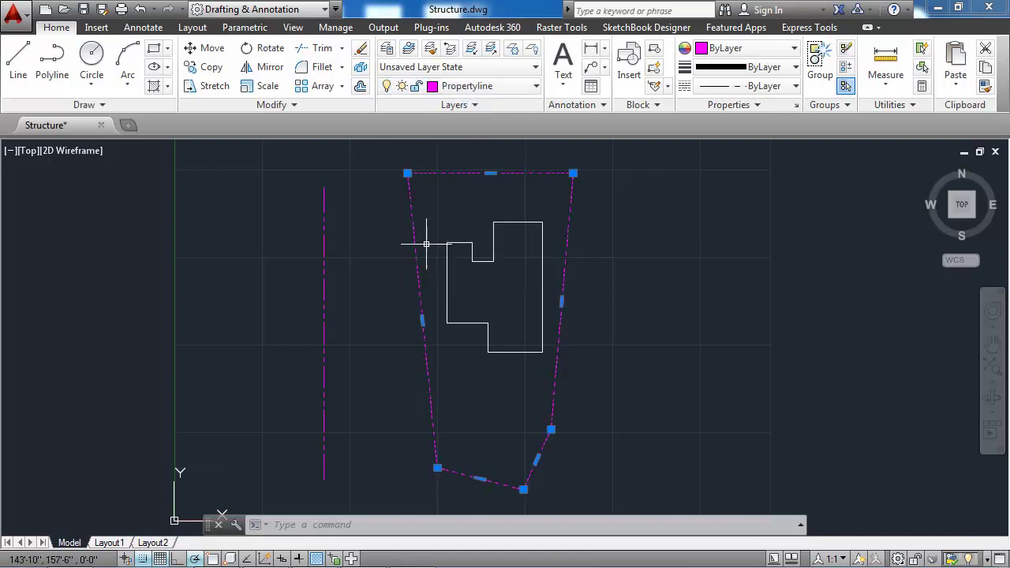
key(Escape)
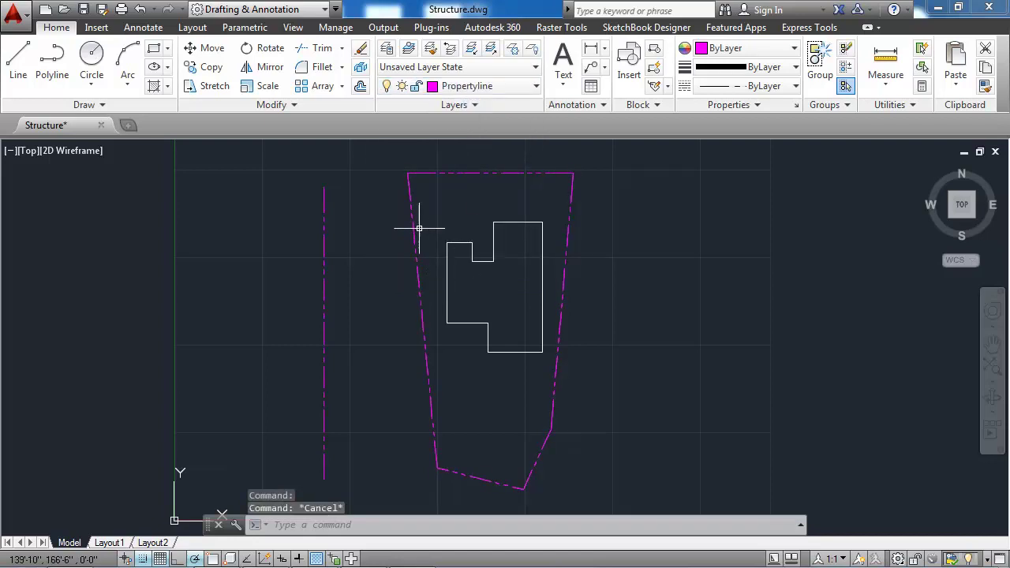
click(324, 203)
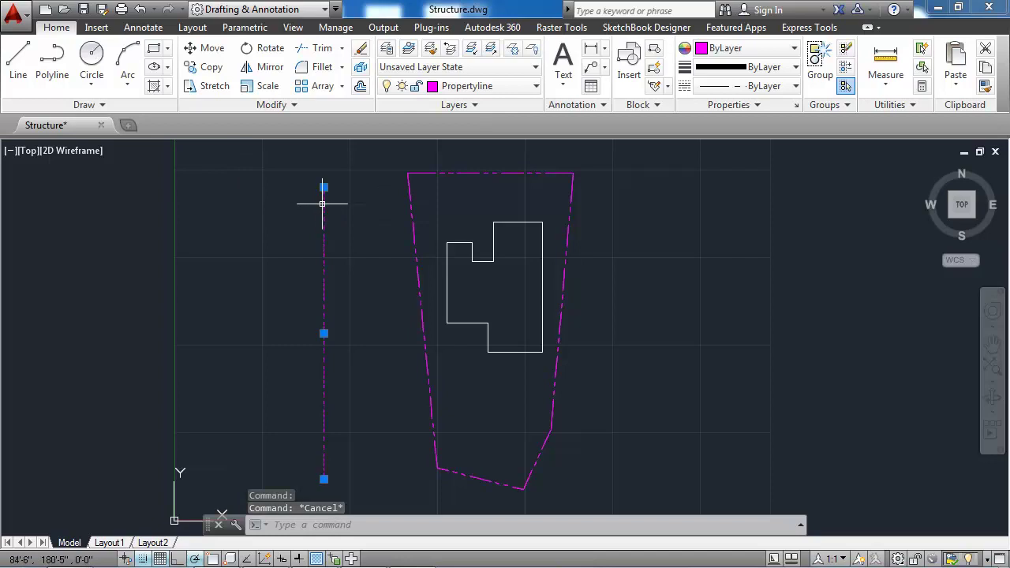
key(Delete)
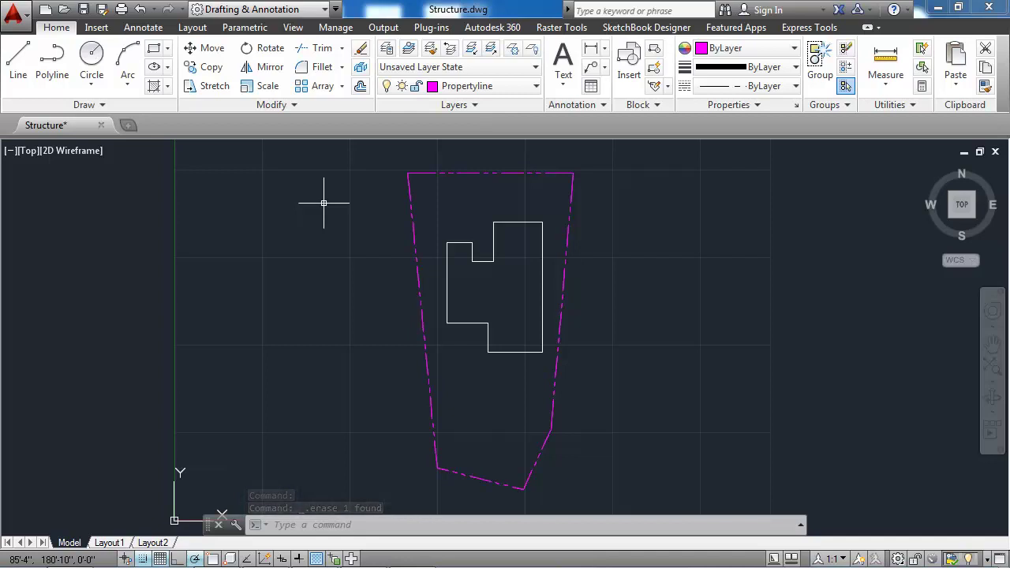
- Reassign the building footprint polyline to the Structure layer and turn lineweight display back on
click(513, 223)
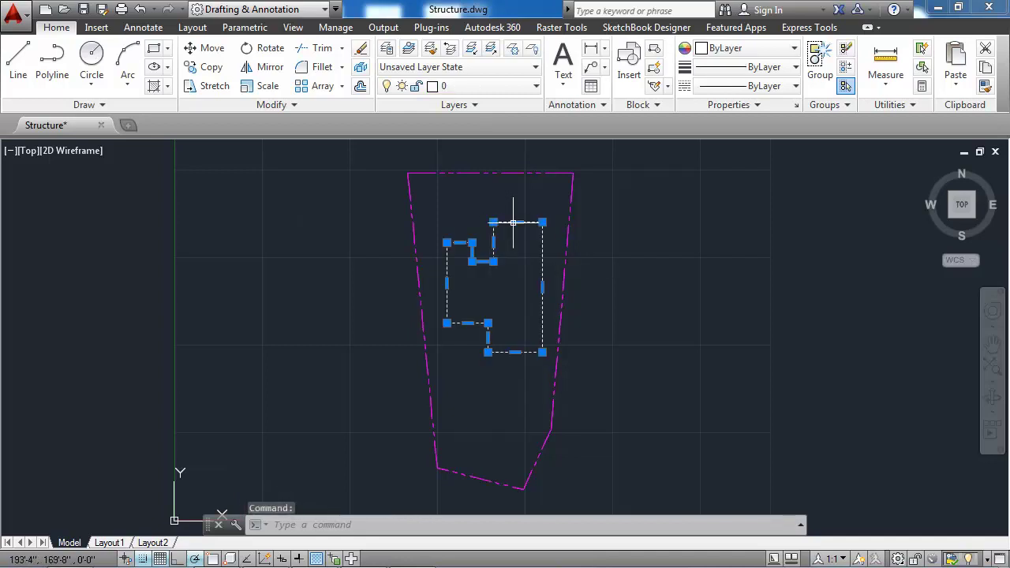
click(458, 88)
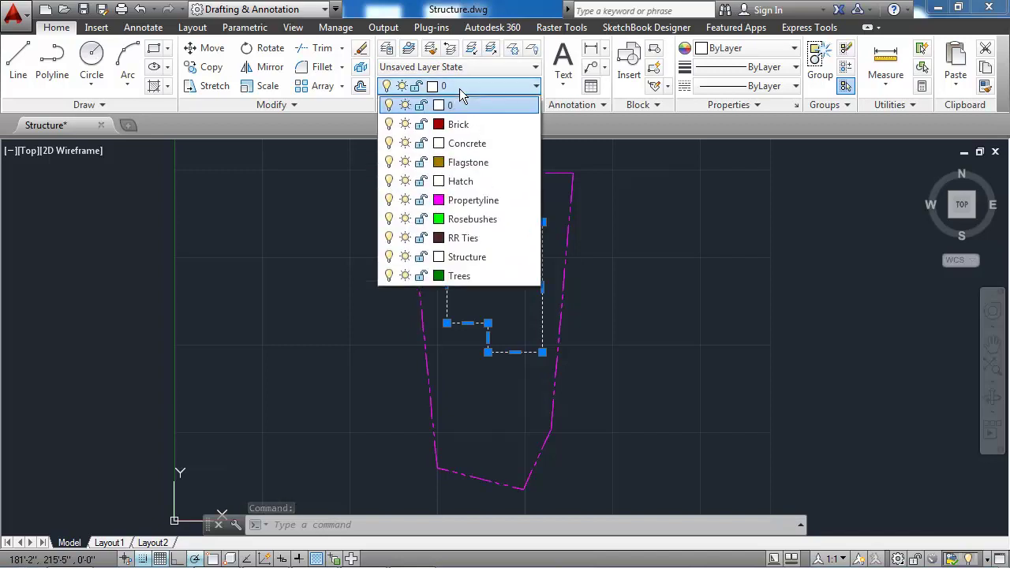
click(468, 257)
key(Escape)
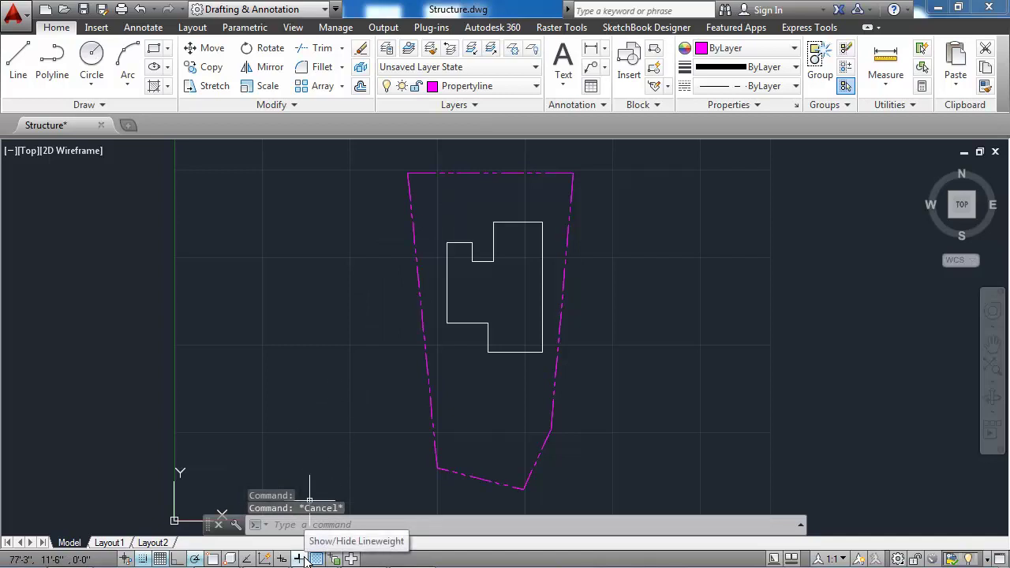
click(305, 559)
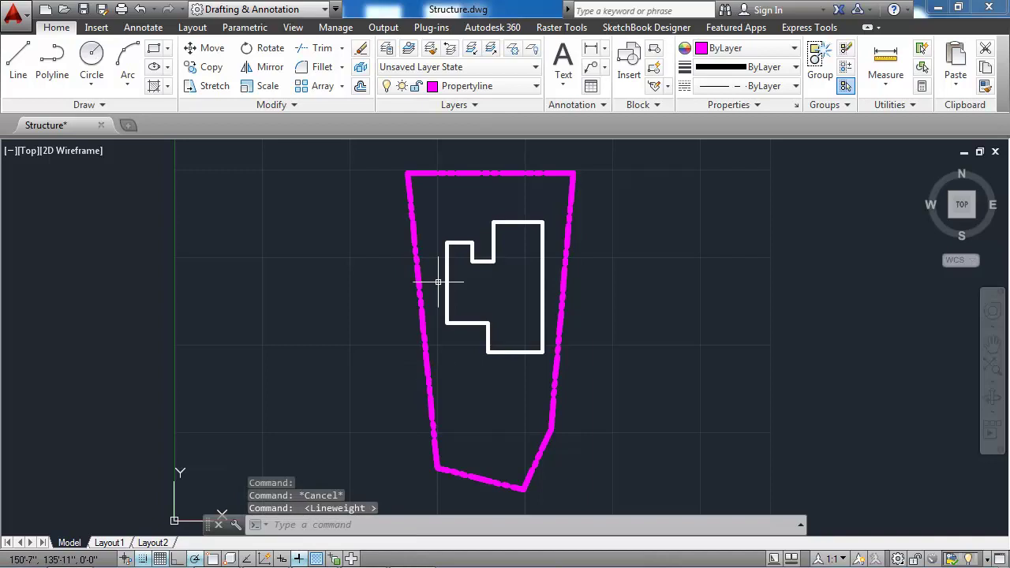